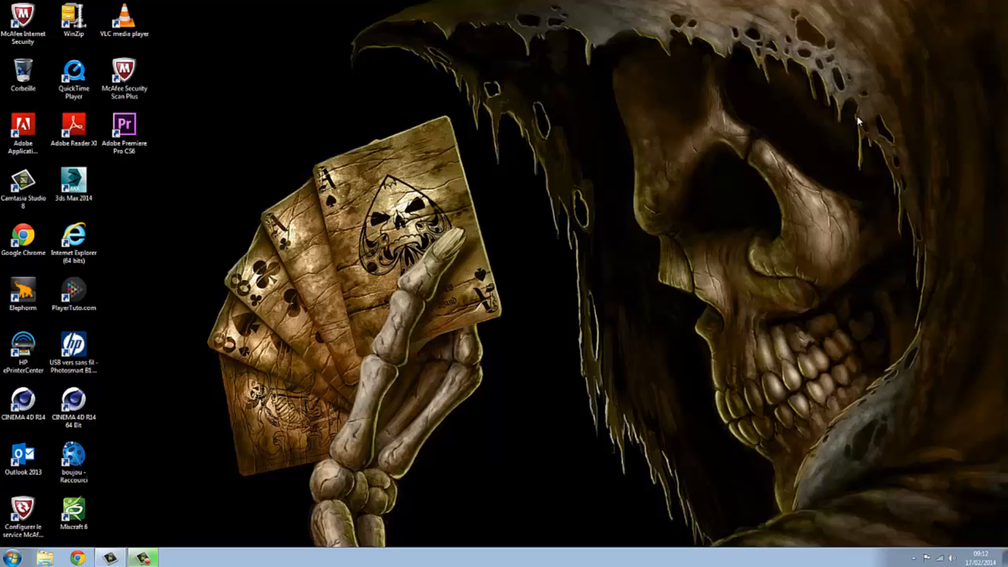
- Play the Faune sample video from the Échantillons de vidéos folder in the video library, then close the player
{"action": "left_click", "coordinate": [46, 557]}
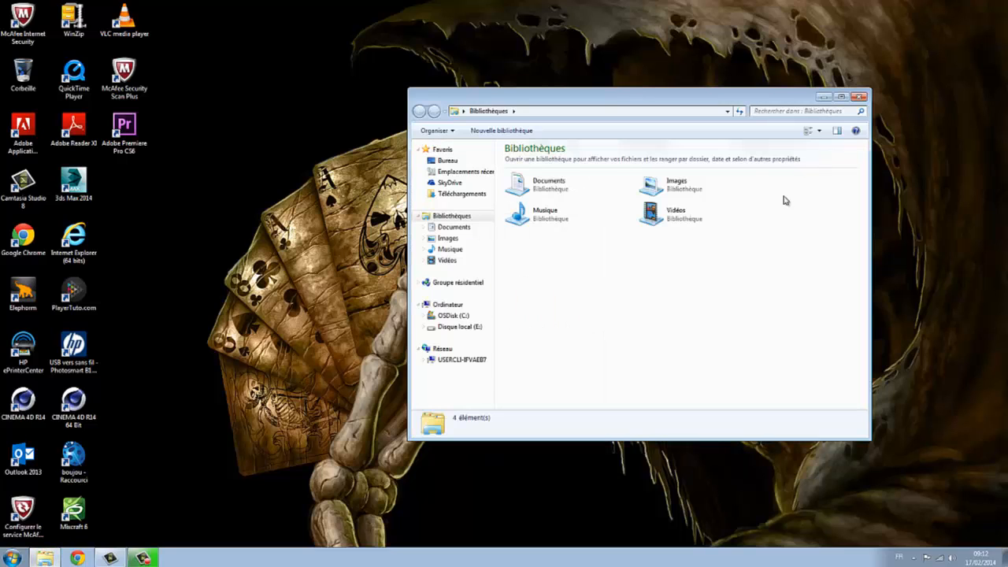
{"action": "double_click", "coordinate": [675, 216]}
{"action": "double_click", "coordinate": [530, 203]}
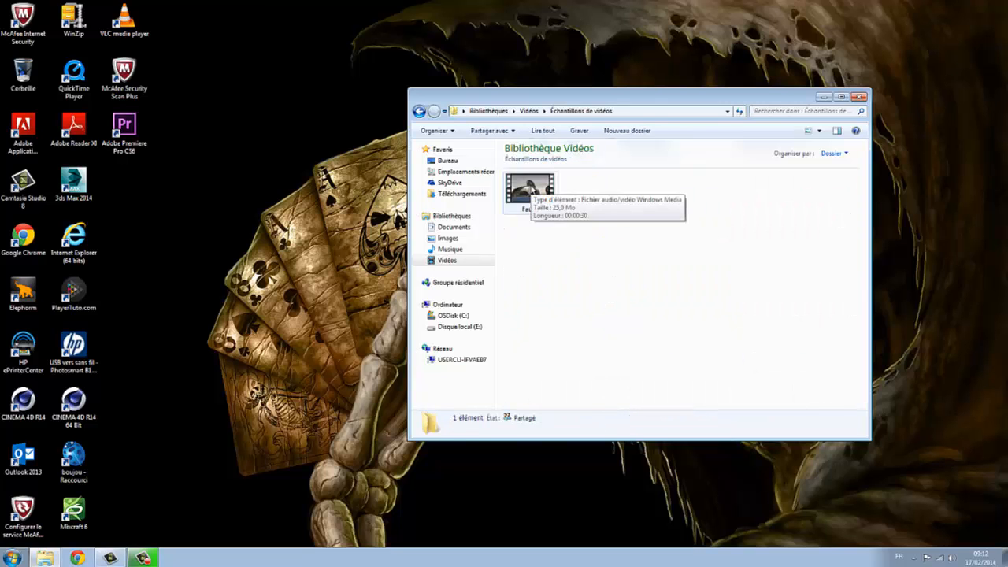
{"action": "double_click", "coordinate": [532, 187]}
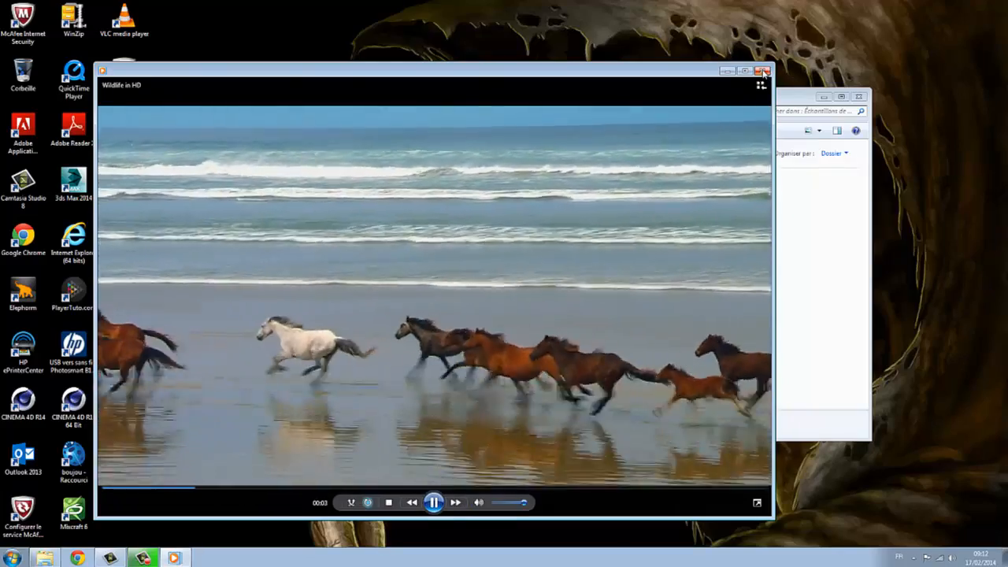
{"action": "left_click", "coordinate": [762, 71]}
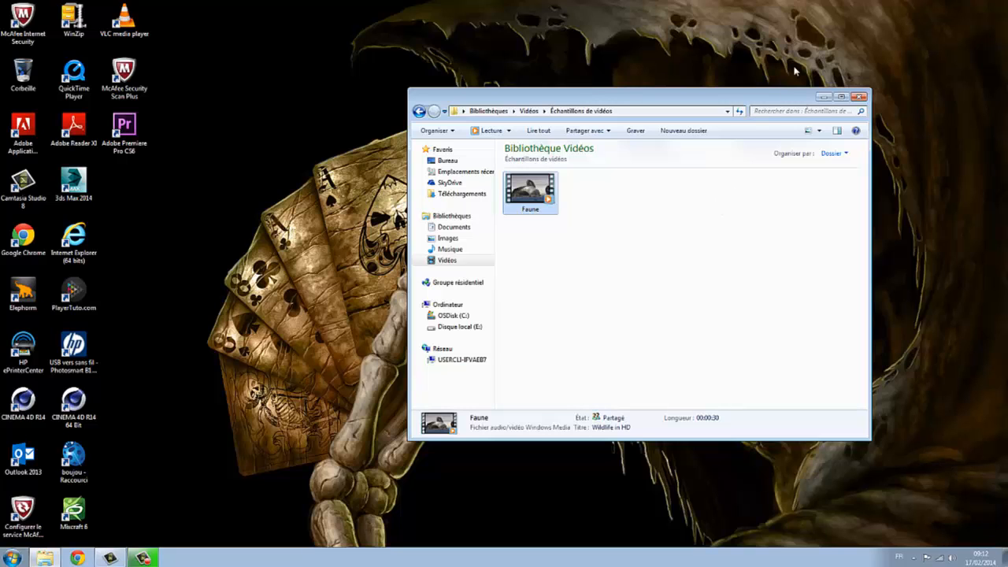
{"action": "left_click", "coordinate": [823, 97]}
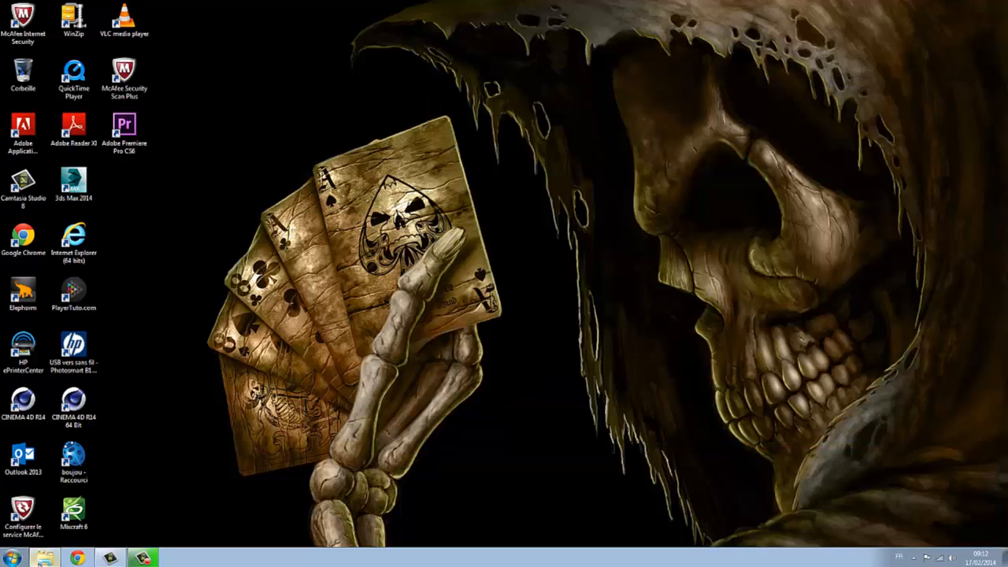
- Open the recent project tutoseq in Adobe Premiere Pro and import the Faune sample video into it
{"action": "double_click", "coordinate": [128, 128]}
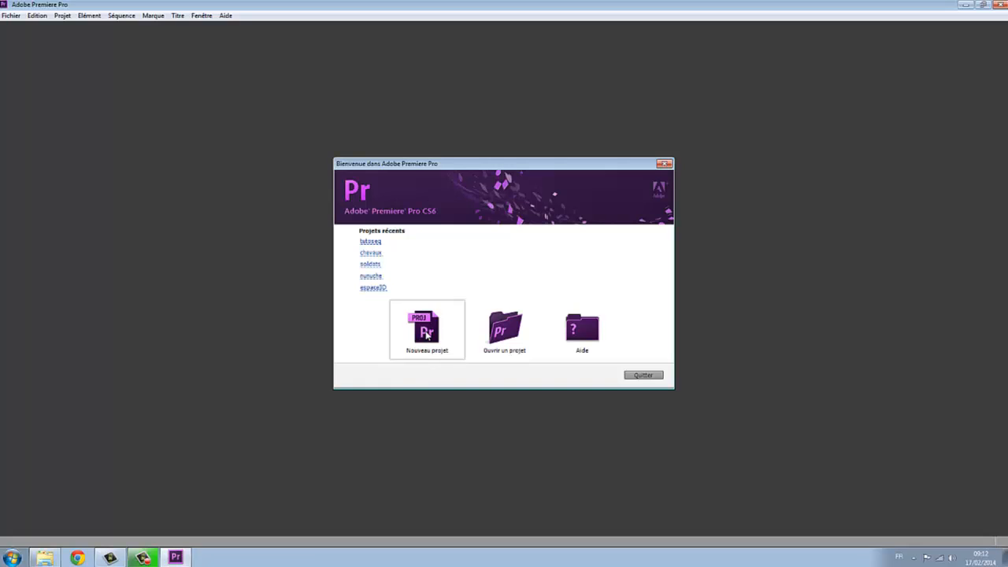
{"action": "left_click", "coordinate": [371, 241]}
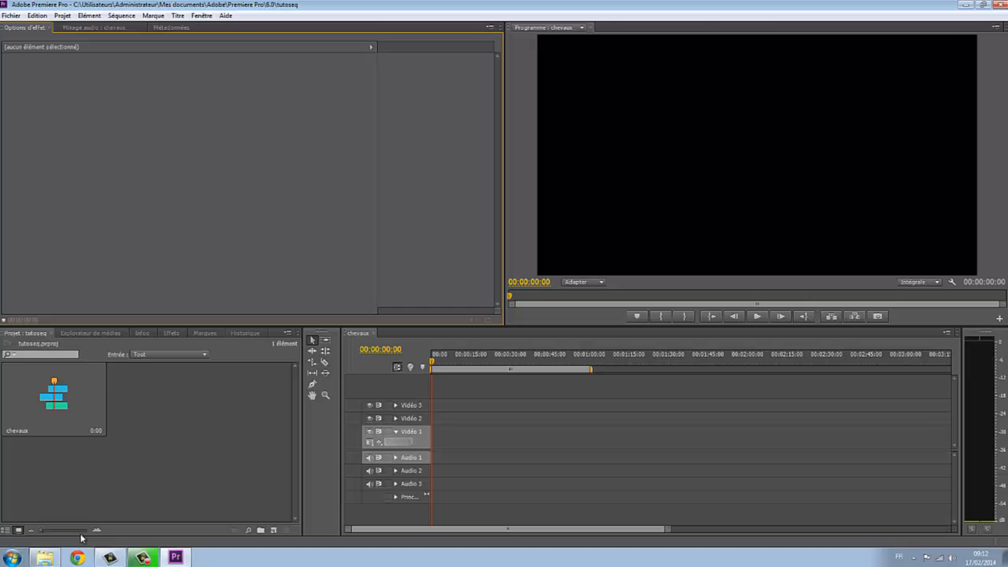
{"action": "left_click", "coordinate": [33, 557]}
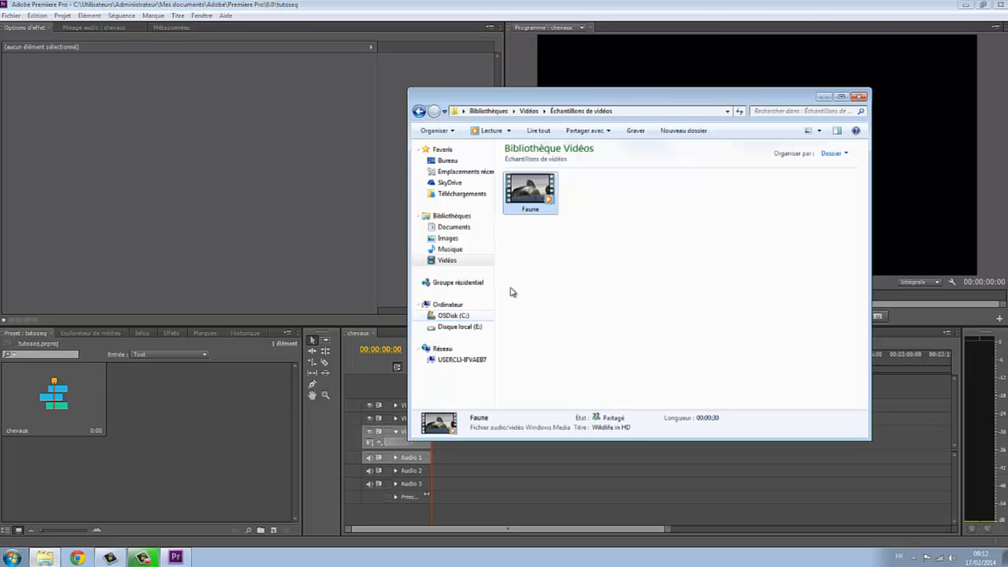
{"action": "left_click_drag", "start_coordinate": [533, 187], "coordinate": [178, 428]}
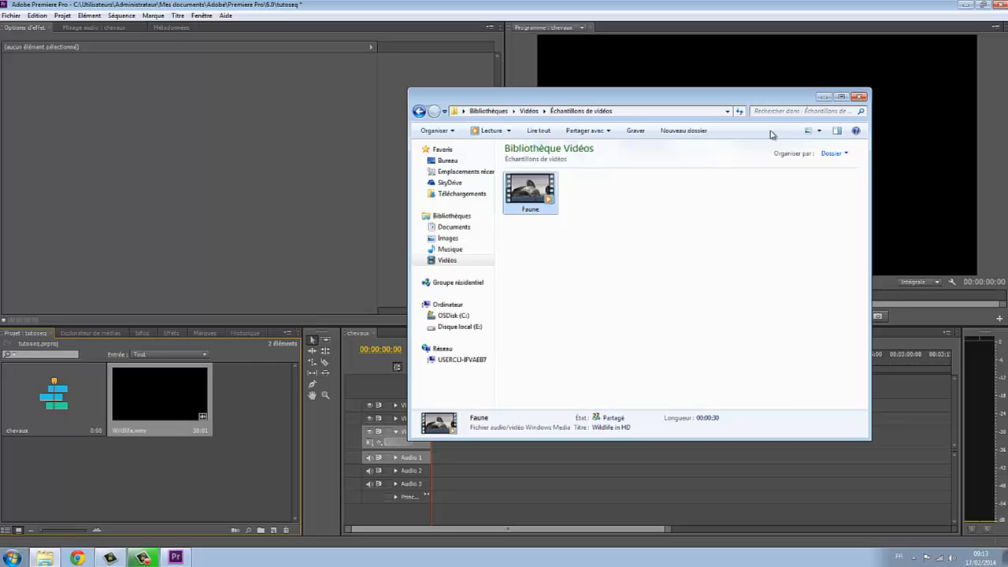
{"action": "left_click", "coordinate": [862, 98]}
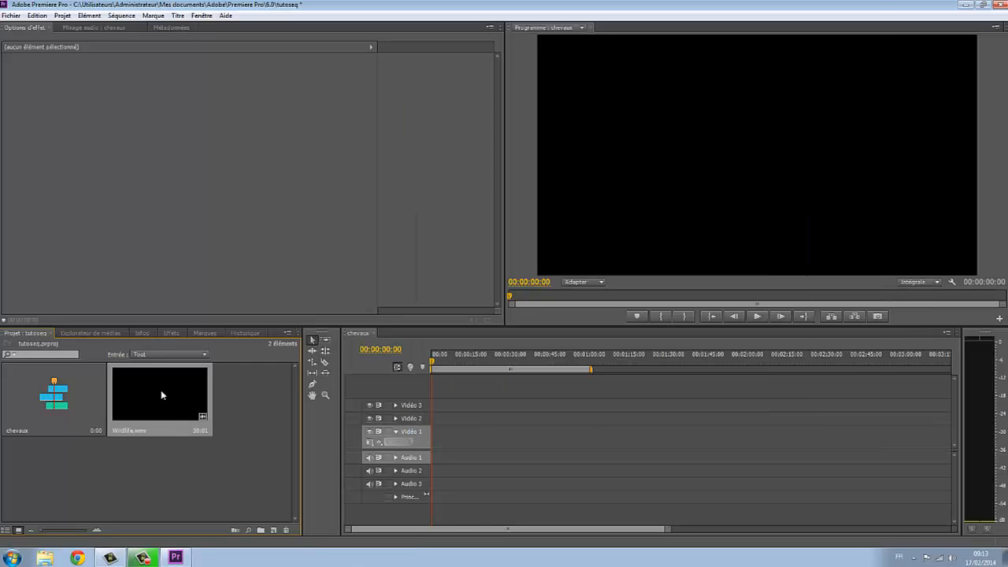
- Place Wildlife.wmv at the start of the Vidéo 1 track, changing the sequence settings to match the clip
{"action": "left_click_drag", "start_coordinate": [164, 395], "coordinate": [435, 432]}
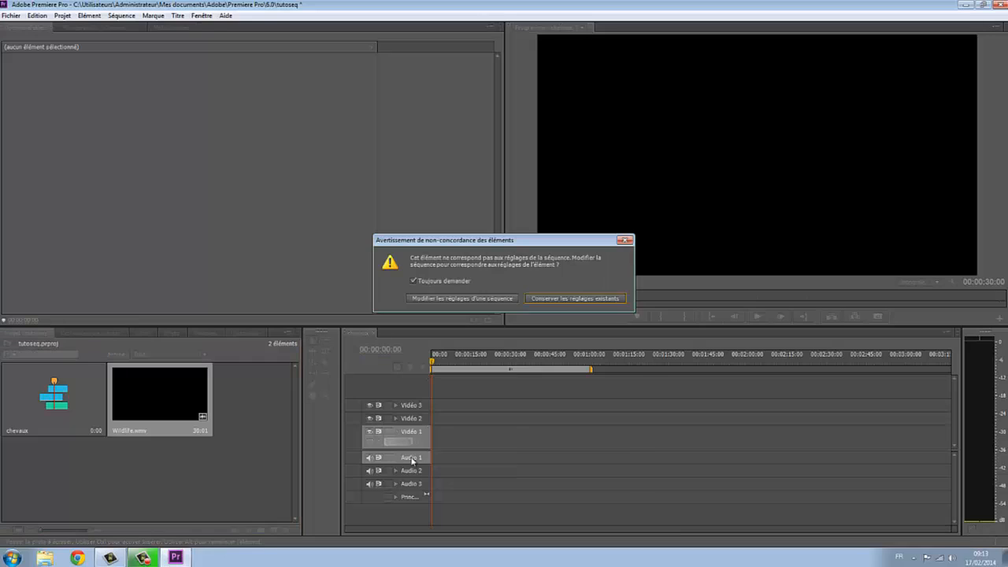
{"action": "left_click", "coordinate": [462, 298]}
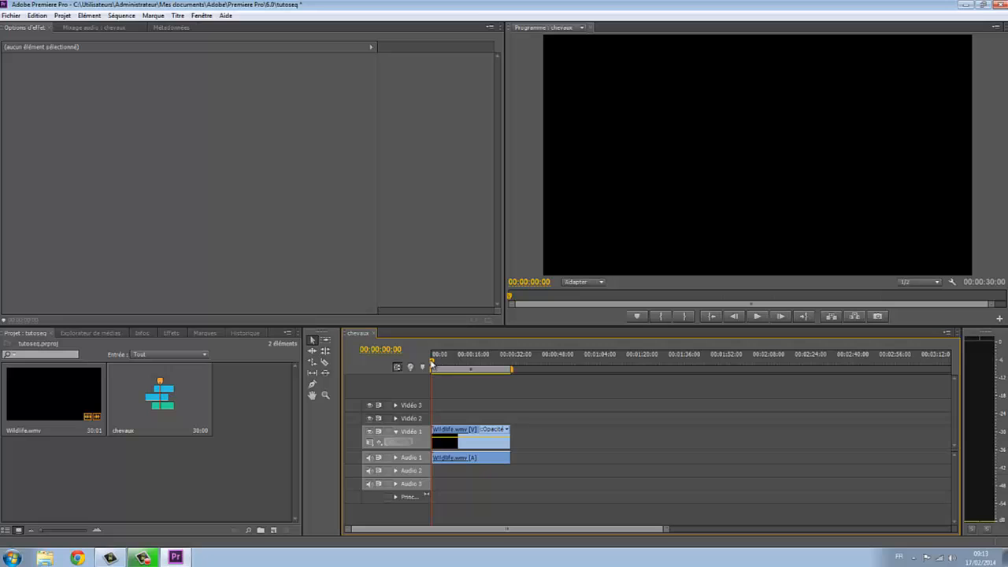
- Move the playhead to 00:00:03:00 and align the start of the sequence's work area with it
{"action": "left_click_drag", "start_coordinate": [432, 363], "coordinate": [441, 364]}
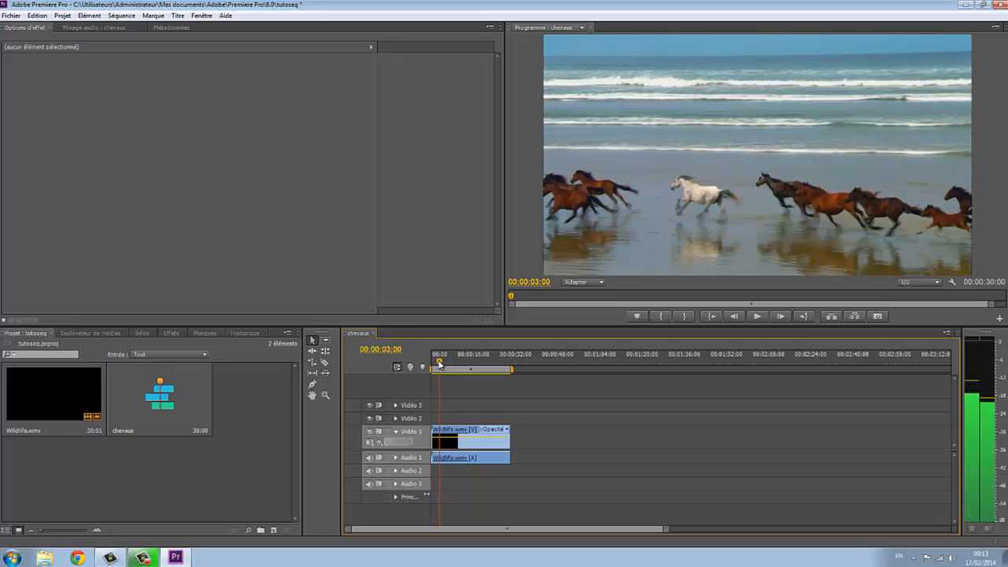
{"action": "left_click_drag", "start_coordinate": [668, 530], "coordinate": [571, 538]}
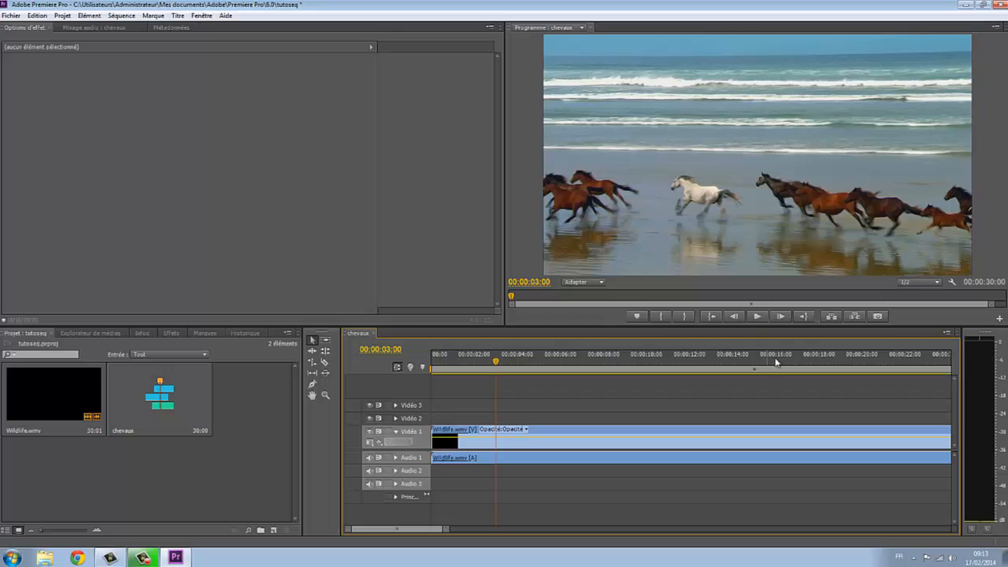
{"action": "left_click_drag", "start_coordinate": [433, 369], "coordinate": [494, 376]}
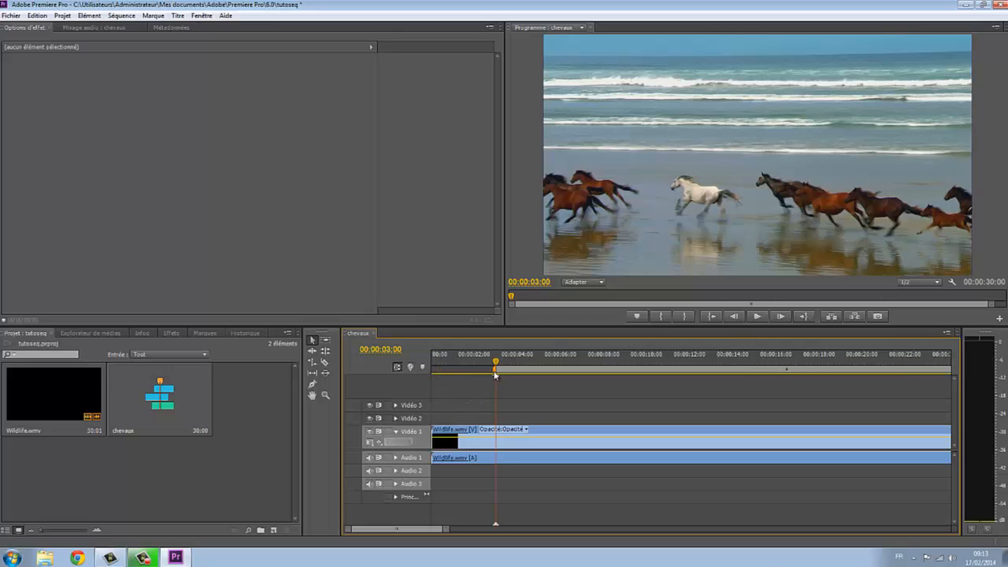
{"action": "mouse_move", "coordinate": [496, 375]}
{"action": "left_mouse_down"}
{"action": "mouse_move", "coordinate": [433, 371]}
{"action": "mouse_move", "coordinate": [495, 376]}
{"action": "left_mouse_up"}
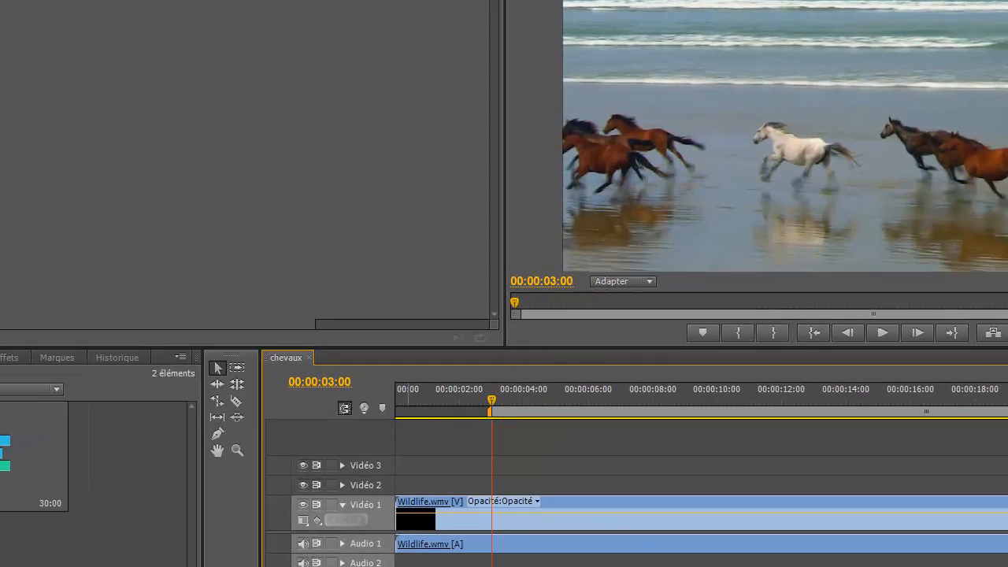
- Set the end of the work area to 00:00:14:09
{"action": "scroll", "coordinate": [701, 480], "scroll_direction": "right", "scroll_amount": 10}
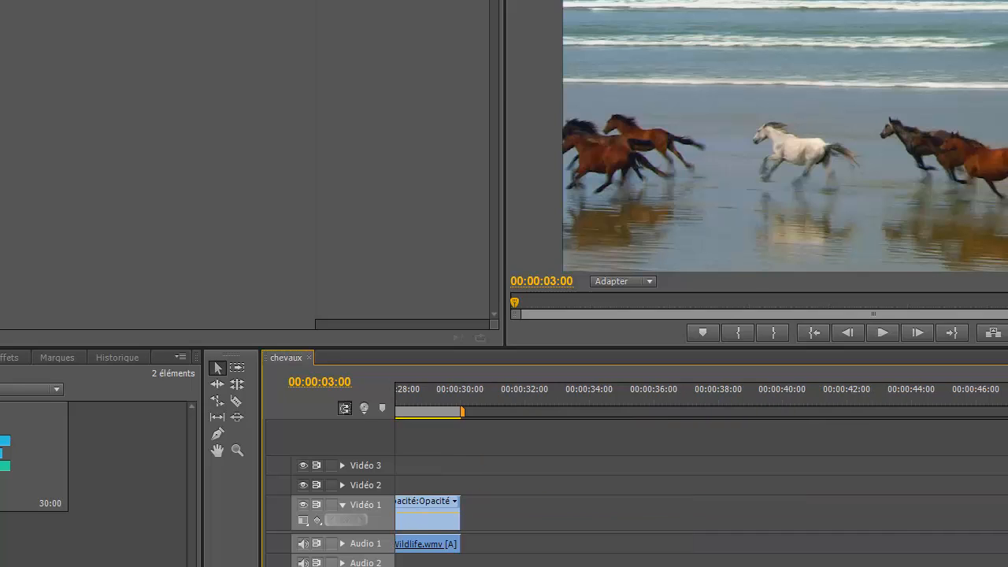
{"action": "scroll", "coordinate": [701, 480], "scroll_direction": "left", "scroll_amount": 5}
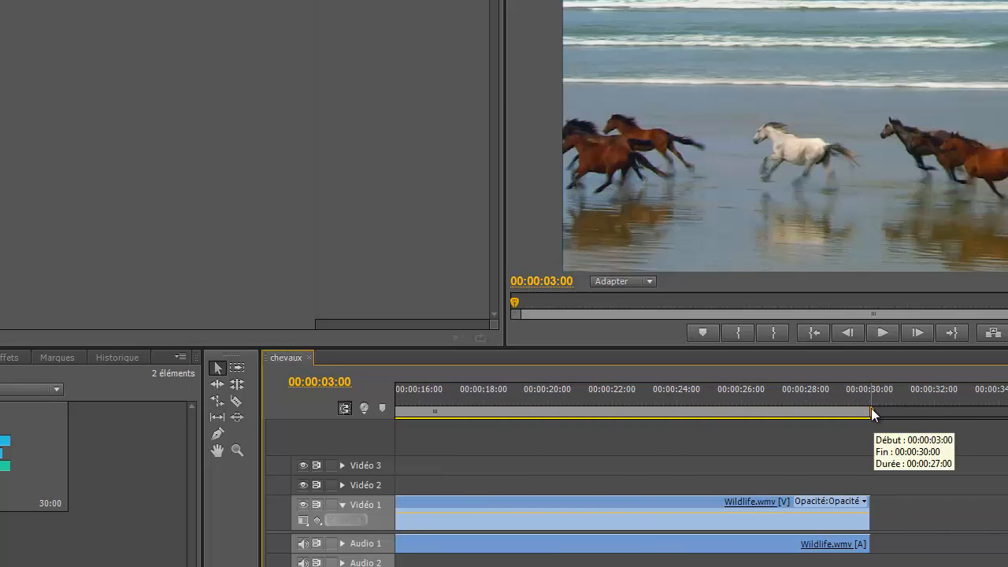
{"action": "left_click_drag", "start_coordinate": [873, 411], "coordinate": [415, 440]}
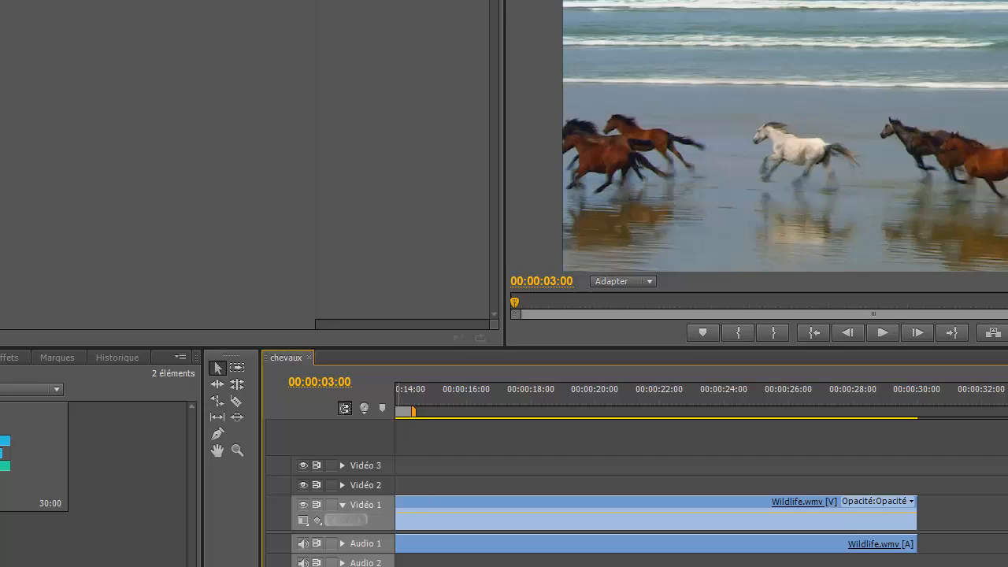
{"action": "key", "text": "minus"}
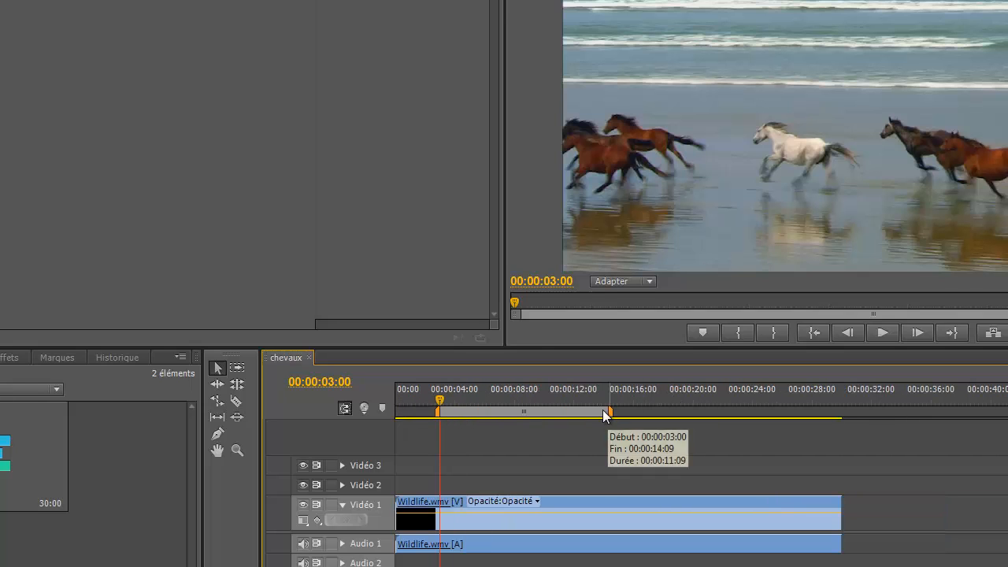
- Narrow the work area to a section about 00:00:01:08 long around the galloping horses near the clip's start
{"action": "mouse_move", "coordinate": [436, 401]}
{"action": "left_mouse_down"}
{"action": "mouse_move", "coordinate": [465, 400]}
{"action": "mouse_move", "coordinate": [422, 412]}
{"action": "mouse_move", "coordinate": [414, 411]}
{"action": "mouse_move", "coordinate": [430, 399]}
{"action": "mouse_move", "coordinate": [410, 401]}
{"action": "mouse_move", "coordinate": [457, 401]}
{"action": "mouse_move", "coordinate": [439, 407]}
{"action": "left_mouse_up"}
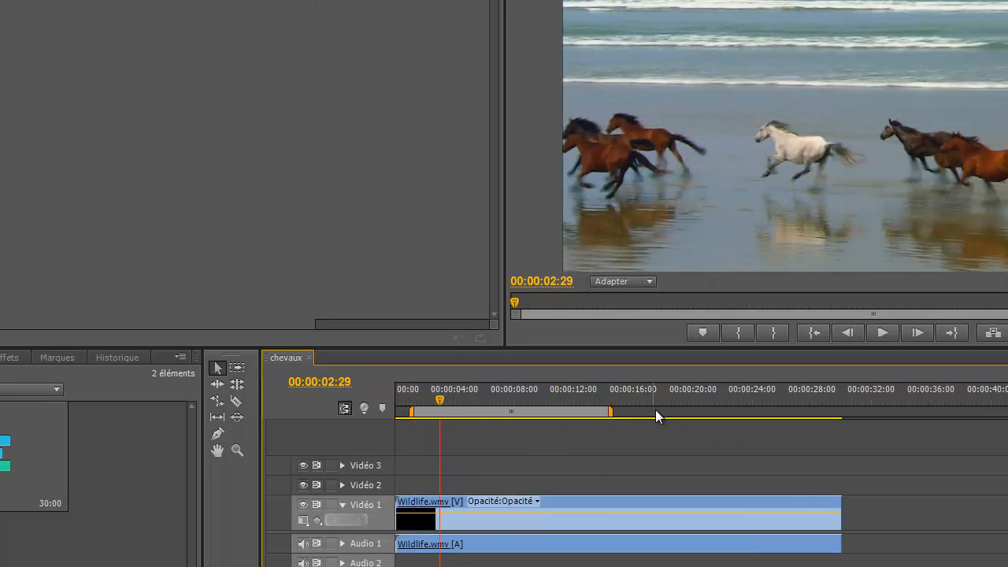
{"action": "left_click_drag", "start_coordinate": [611, 411], "coordinate": [526, 413]}
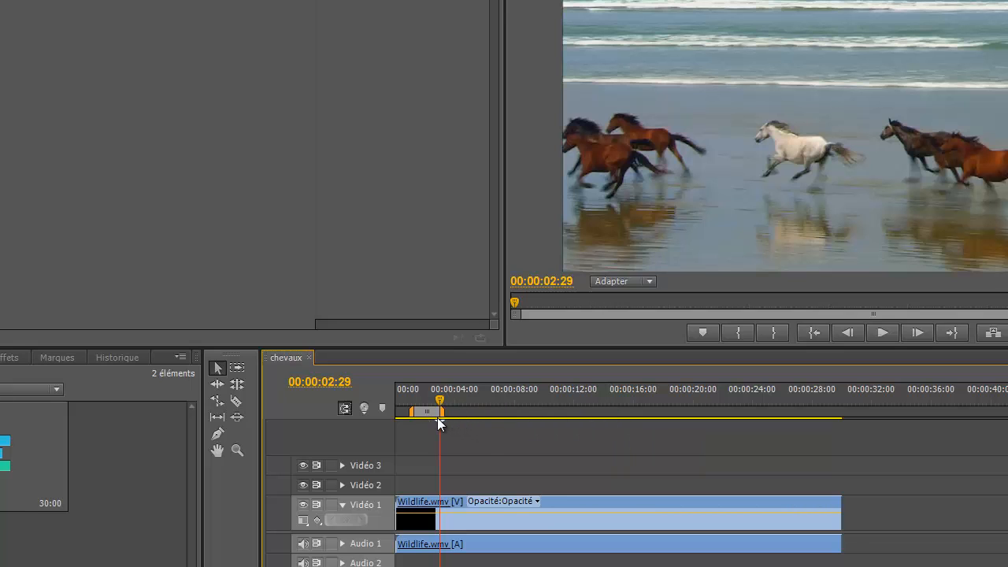
{"action": "mouse_move", "coordinate": [439, 400]}
{"action": "left_mouse_down"}
{"action": "mouse_move", "coordinate": [386, 407]}
{"action": "mouse_move", "coordinate": [426, 411]}
{"action": "left_mouse_up"}
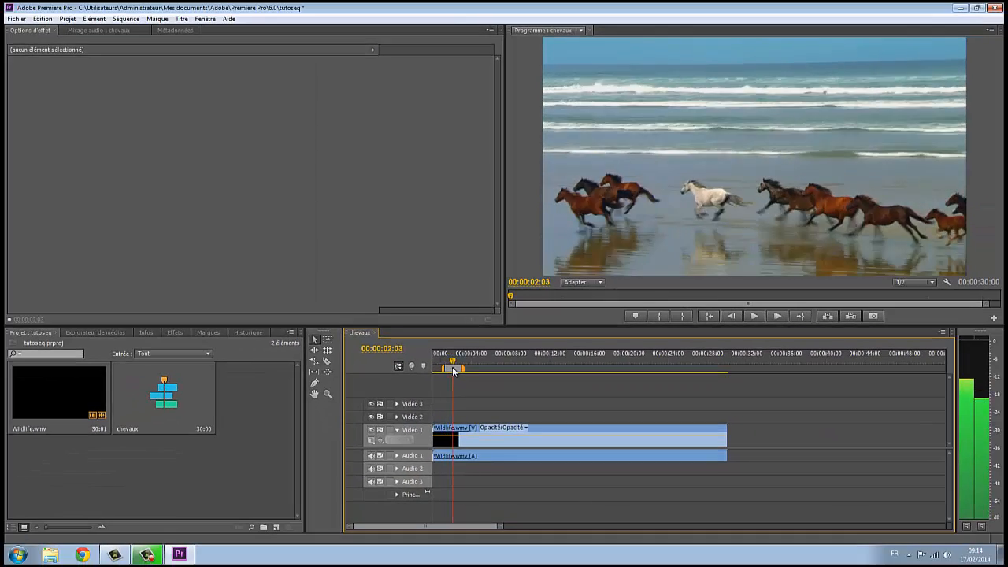
{"action": "mouse_move", "coordinate": [454, 371]}
{"action": "left_mouse_down"}
{"action": "mouse_move", "coordinate": [480, 379]}
{"action": "mouse_move", "coordinate": [458, 376]}
{"action": "left_mouse_up"}
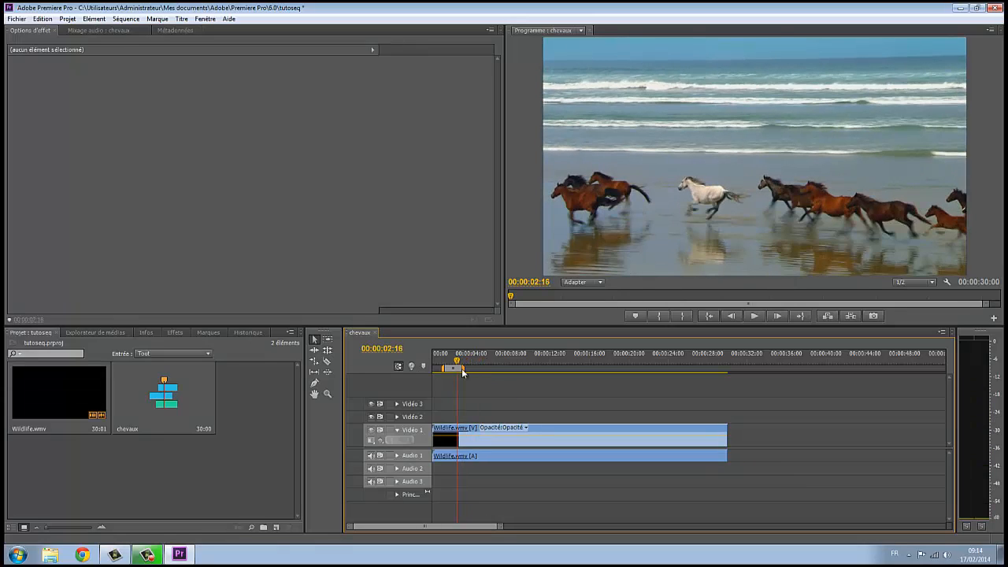
{"action": "key", "text": "space"}
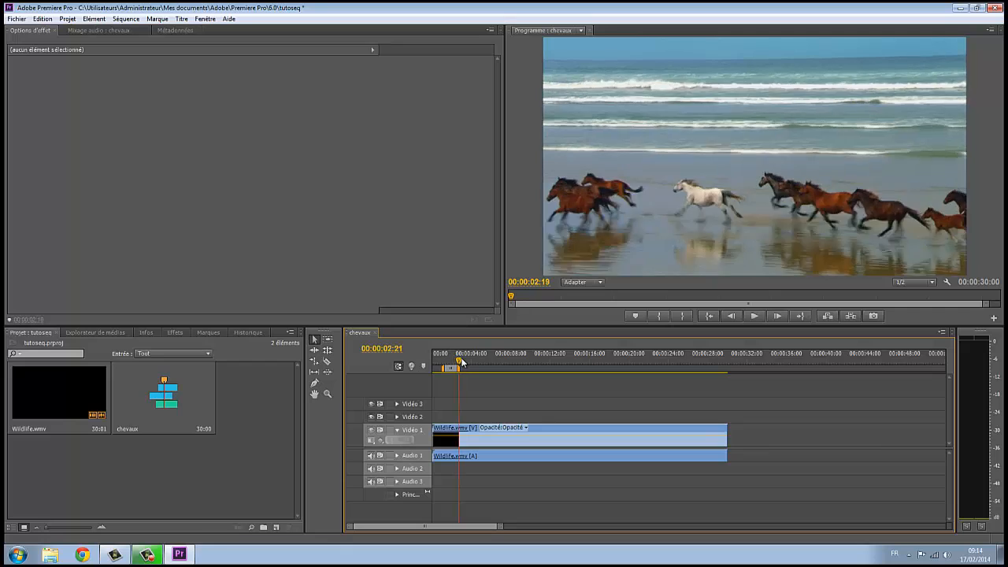
{"action": "left_click_drag", "start_coordinate": [476, 360], "coordinate": [450, 357]}
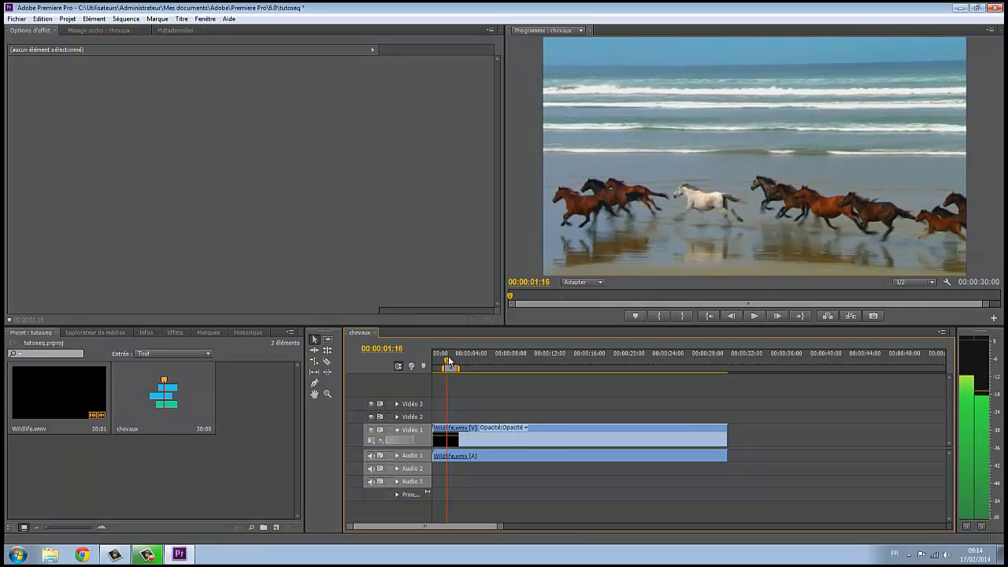
- Open the media export settings for the sequence and choose the JPEG format with the Séquence HD 720p 25 preset
{"action": "left_click", "coordinate": [16, 18]}
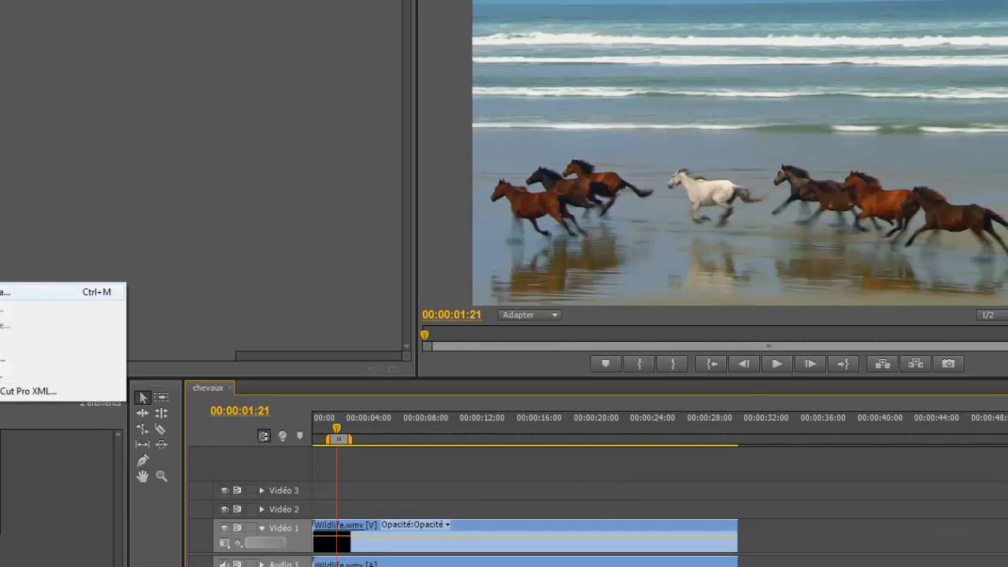
{"action": "left_click", "coordinate": [23, 293]}
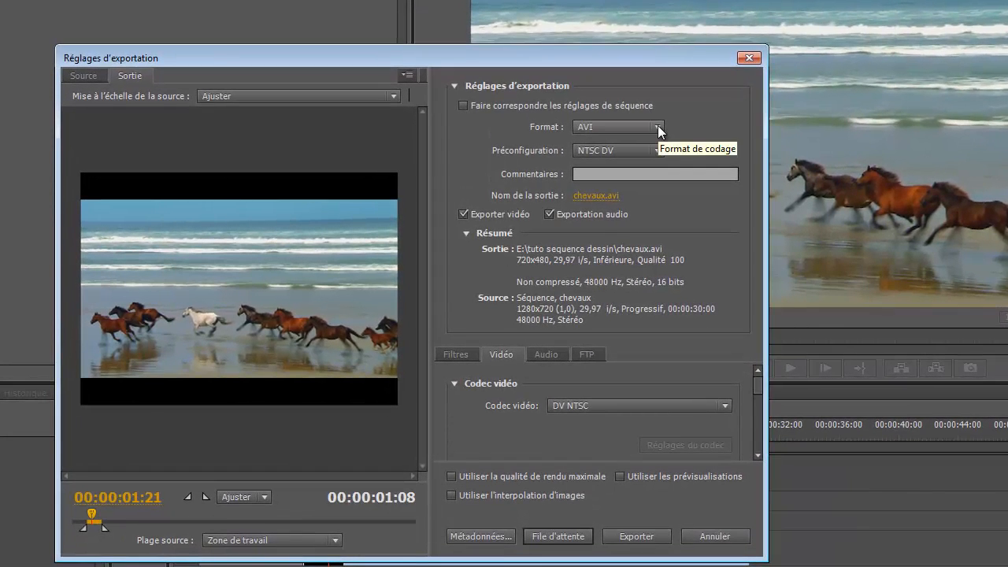
{"action": "left_click", "coordinate": [658, 127]}
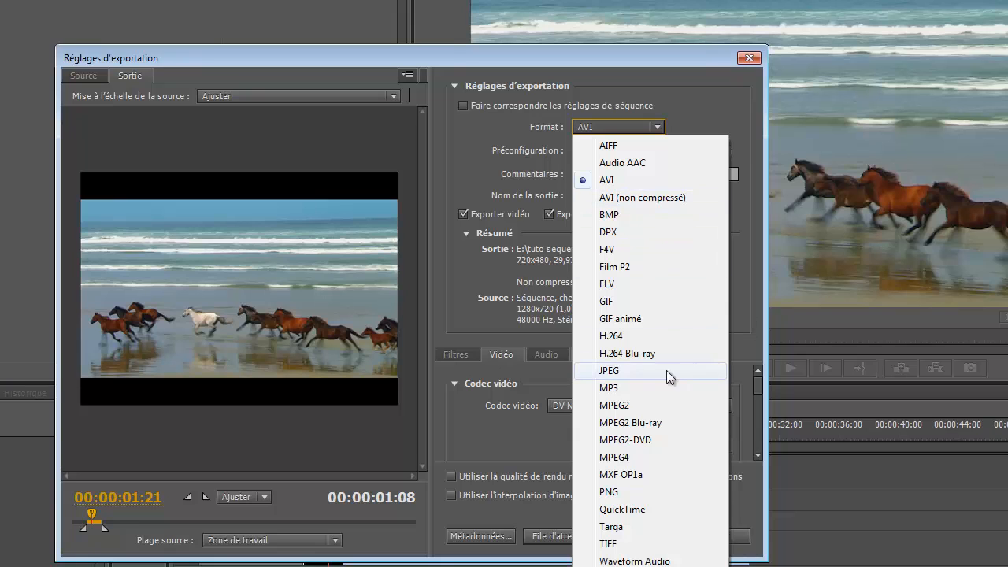
{"action": "left_click", "coordinate": [610, 371]}
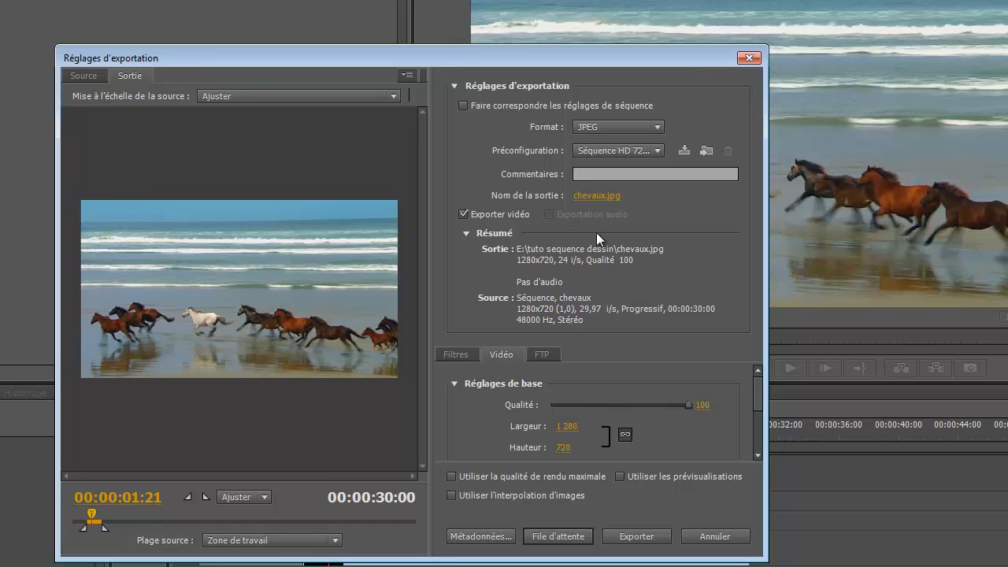
{"action": "left_click", "coordinate": [659, 150]}
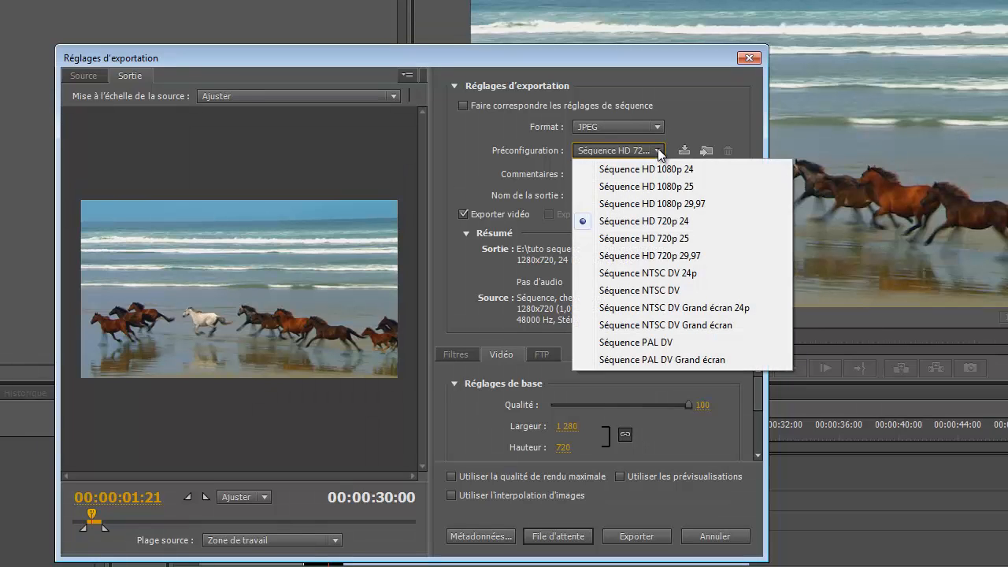
{"action": "left_click", "coordinate": [594, 238]}
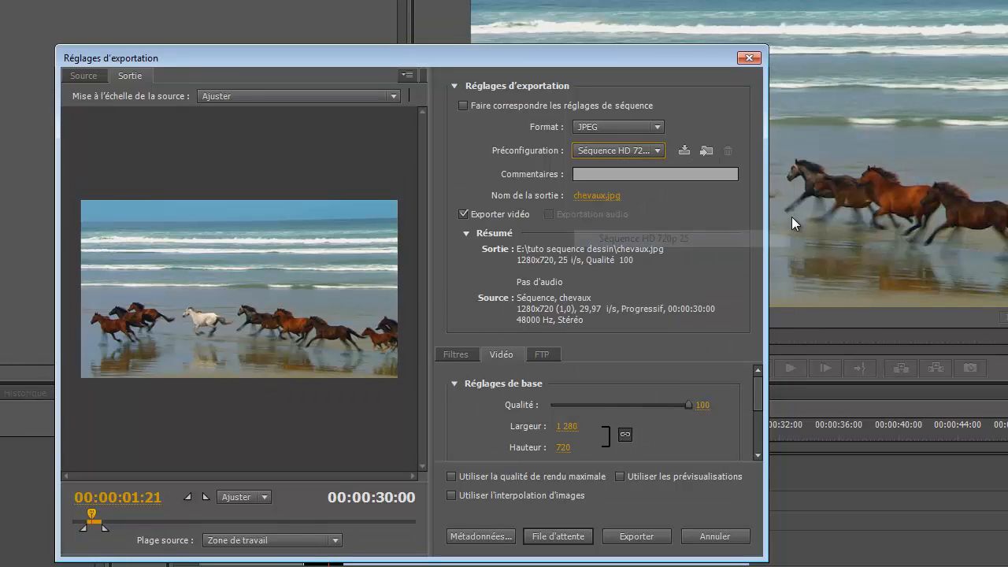
- Save the output as chevaux in the tuto sequence dessin folder on drive E and export the work area as images
{"action": "left_click", "coordinate": [597, 199]}
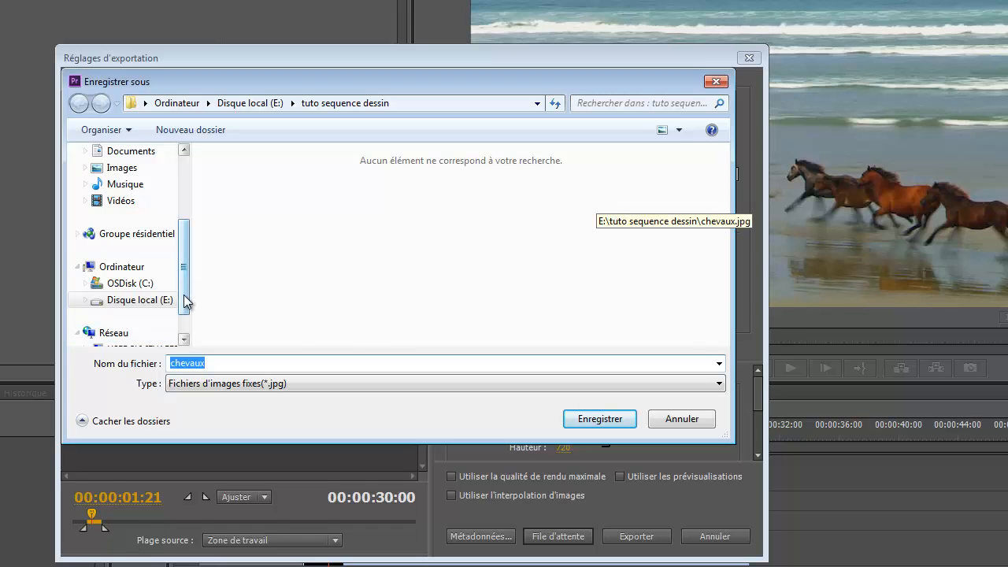
{"action": "left_click", "coordinate": [135, 307]}
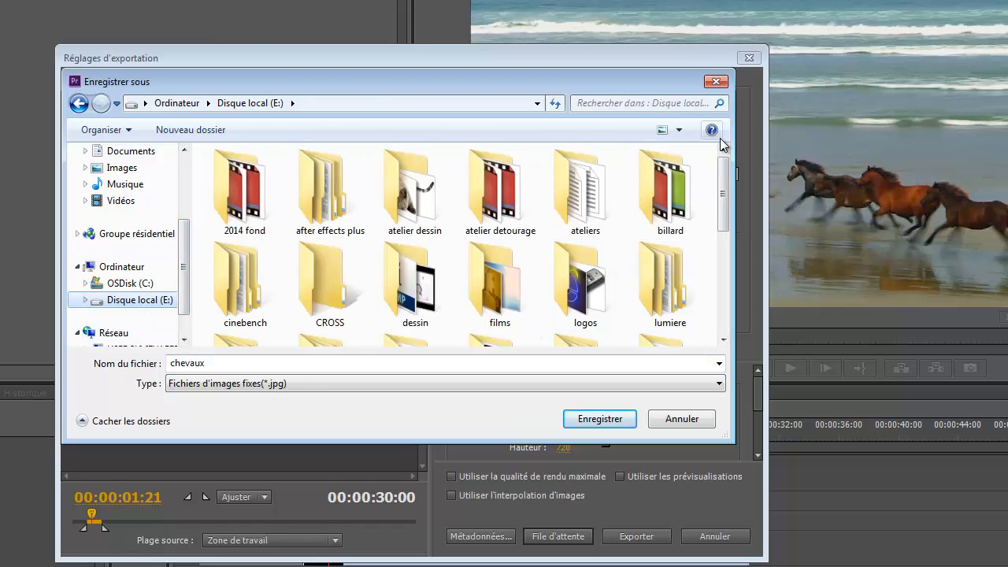
{"action": "left_click_drag", "start_coordinate": [723, 217], "coordinate": [724, 330]}
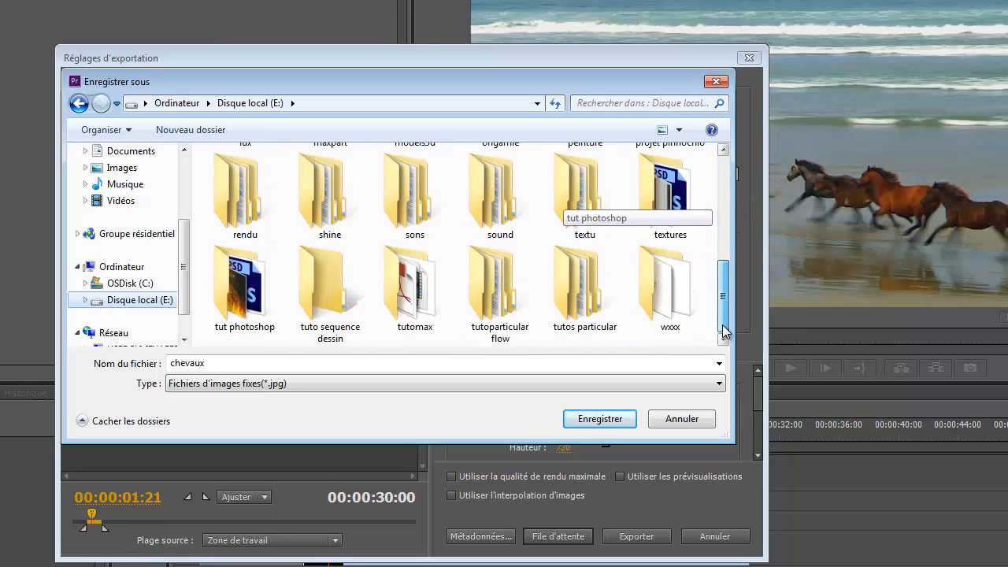
{"action": "left_click", "coordinate": [315, 280]}
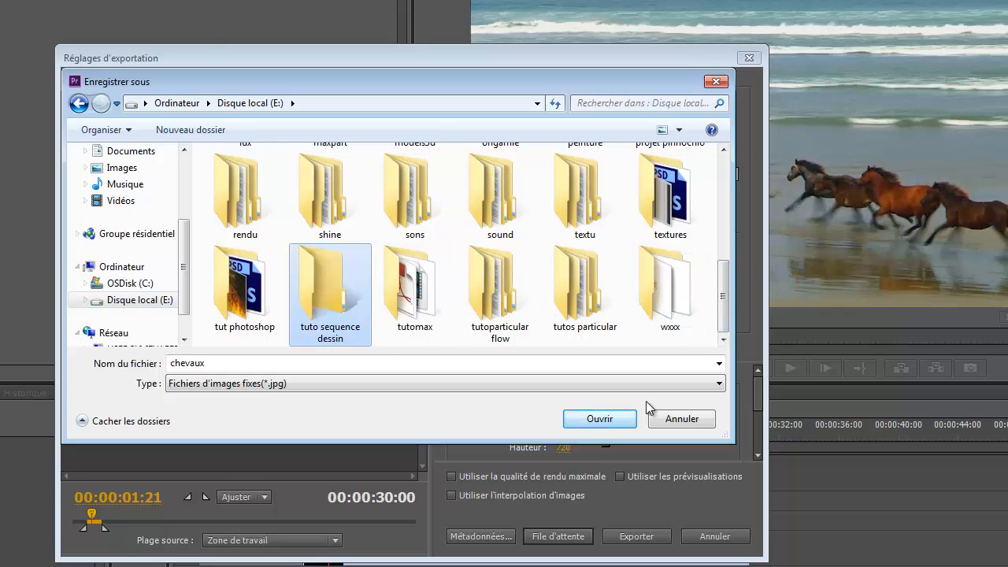
{"action": "left_click", "coordinate": [597, 420]}
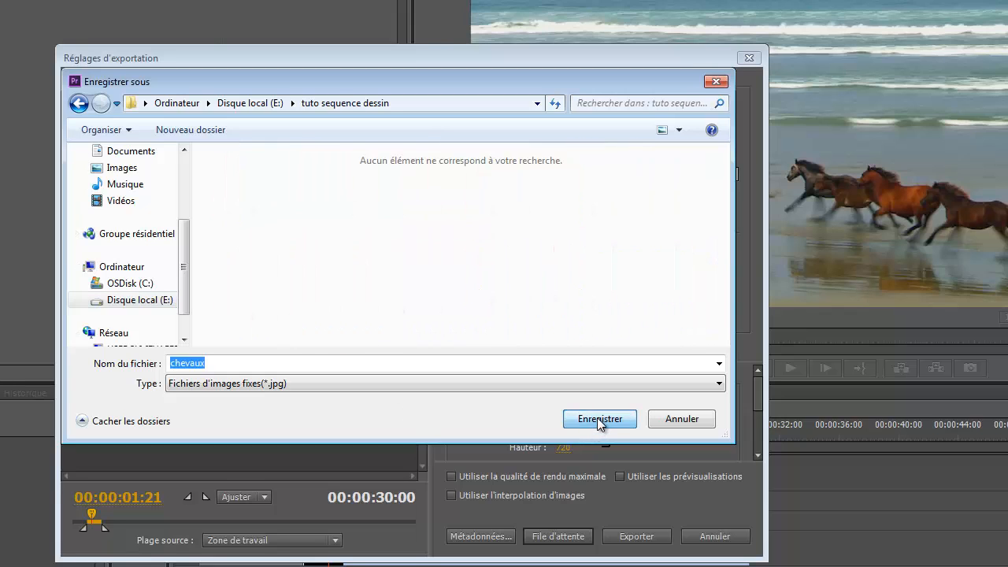
{"action": "left_click", "coordinate": [598, 420]}
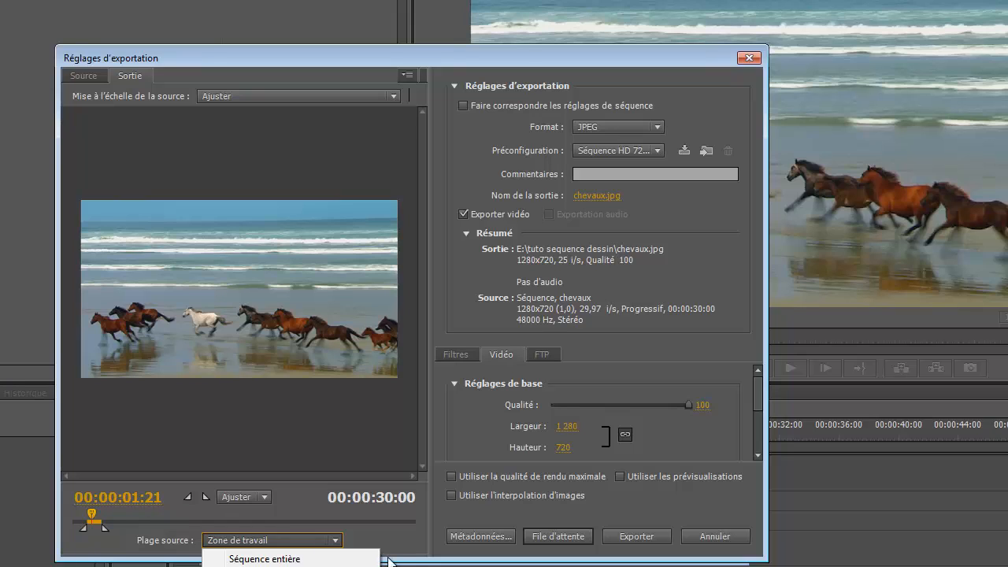
{"action": "left_click", "coordinate": [411, 544]}
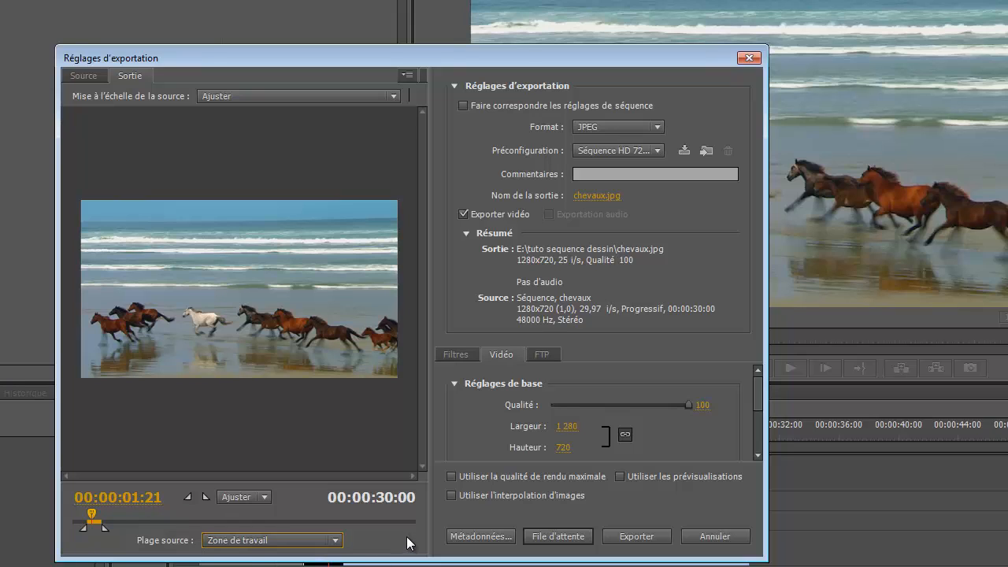
{"action": "left_click", "coordinate": [636, 537]}
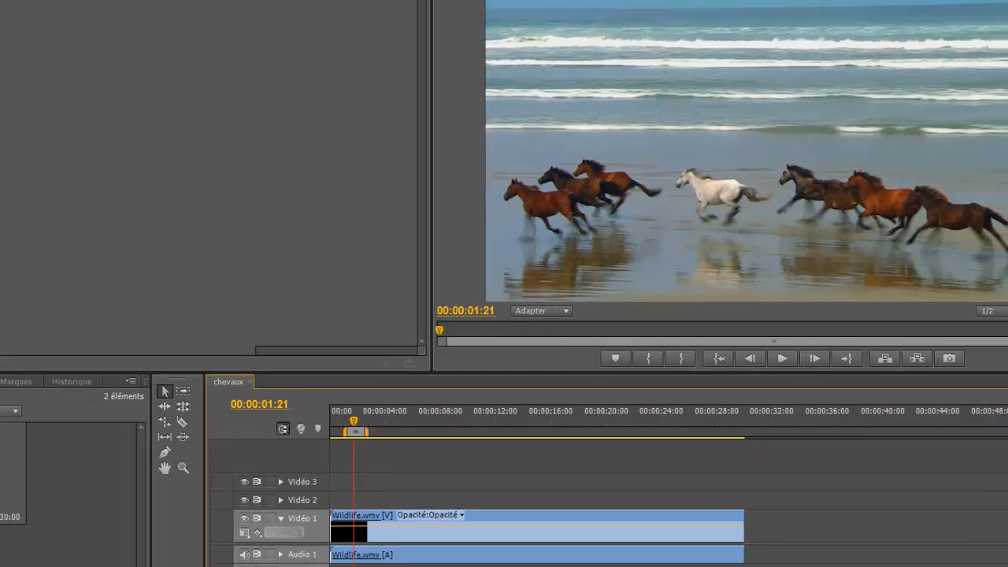
- Close Premiere Pro, saving the project changes, and start Photoshop
{"action": "left_click", "coordinate": [995, 10]}
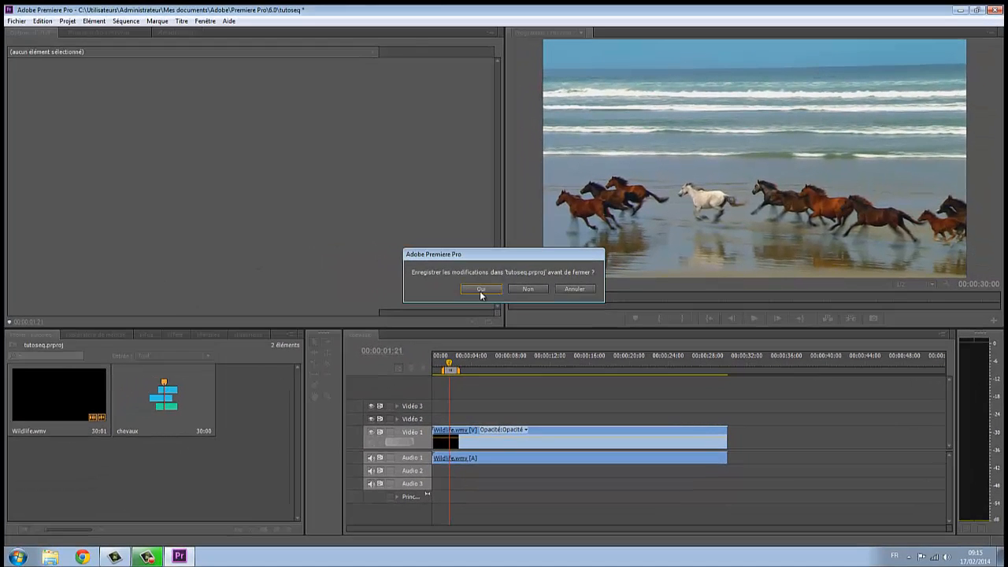
{"action": "left_click", "coordinate": [480, 289]}
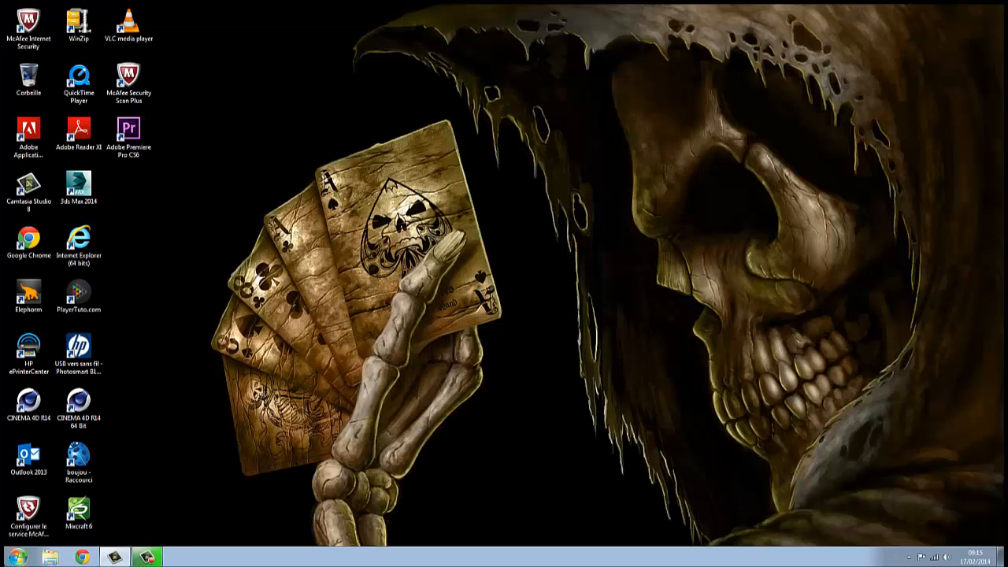
{"action": "left_click", "coordinate": [18, 558]}
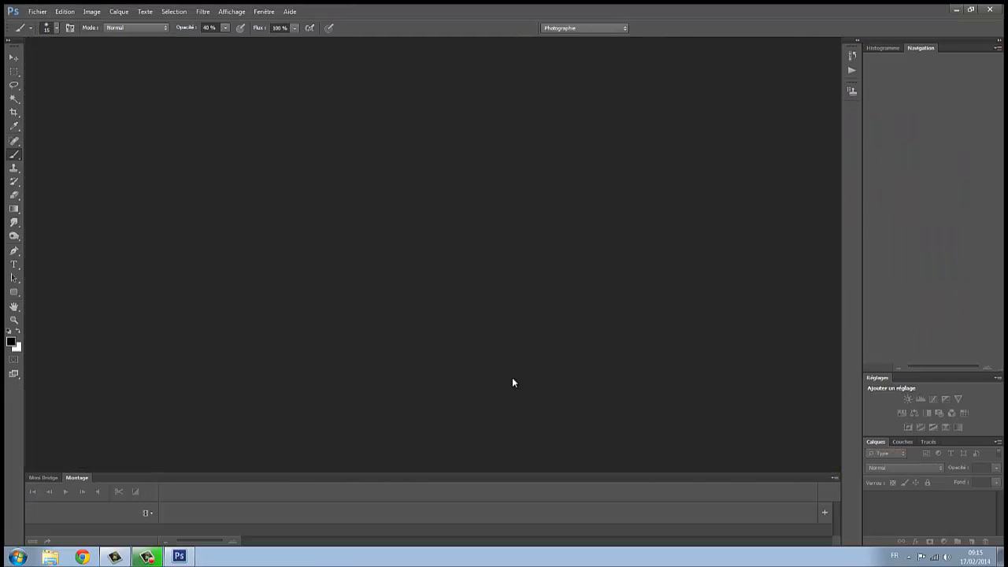
- Open all exported frames from chevaux00 to chevaux30 in the tuto sequence dessin folder
{"action": "left_click", "coordinate": [33, 11]}
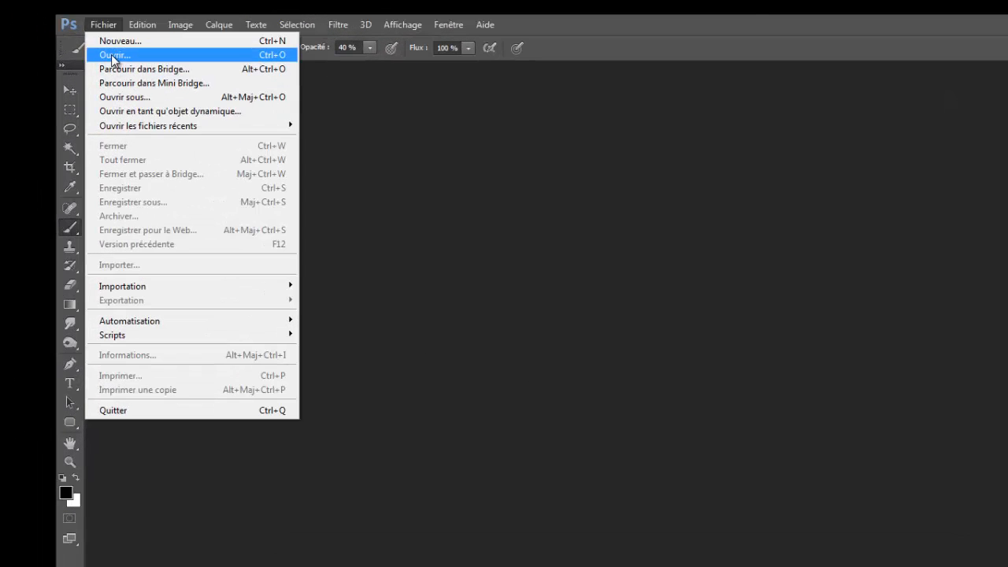
{"action": "left_click", "coordinate": [114, 56]}
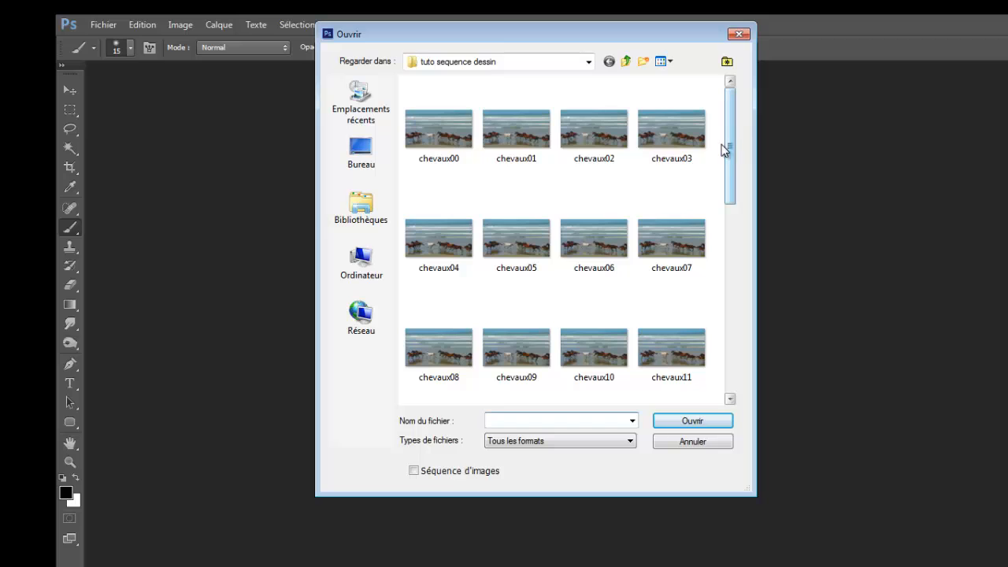
{"action": "left_click_drag", "start_coordinate": [731, 188], "coordinate": [750, 133]}
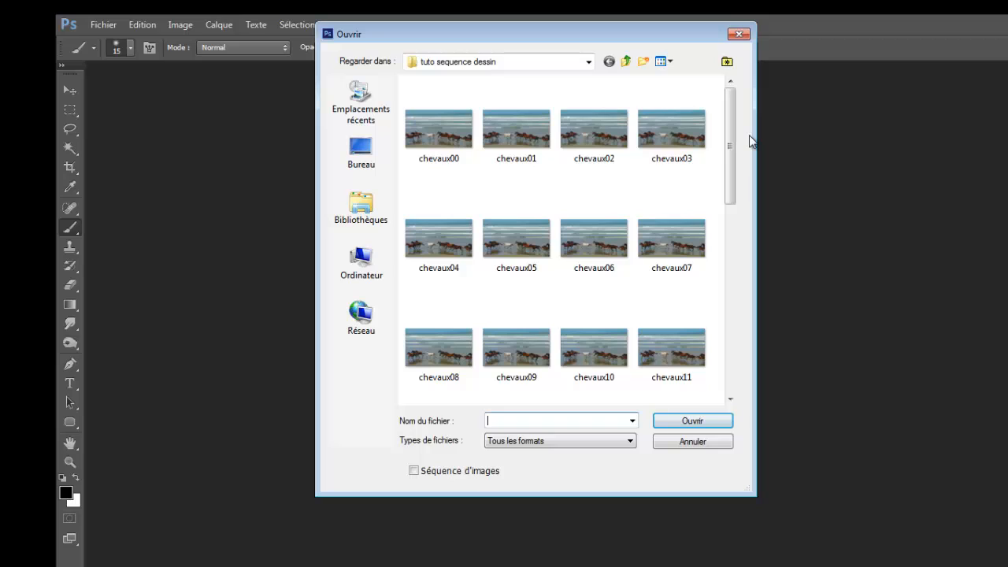
{"action": "left_click", "coordinate": [434, 133]}
{"action": "left_click_drag", "start_coordinate": [730, 187], "coordinate": [726, 402]}
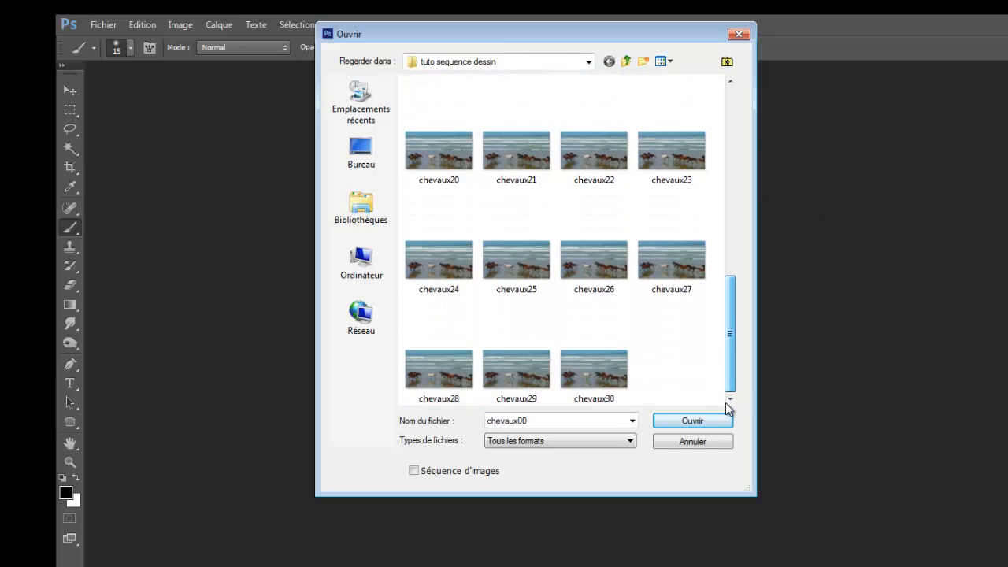
{"action": "left_click", "coordinate": [600, 380], "text": "shift"}
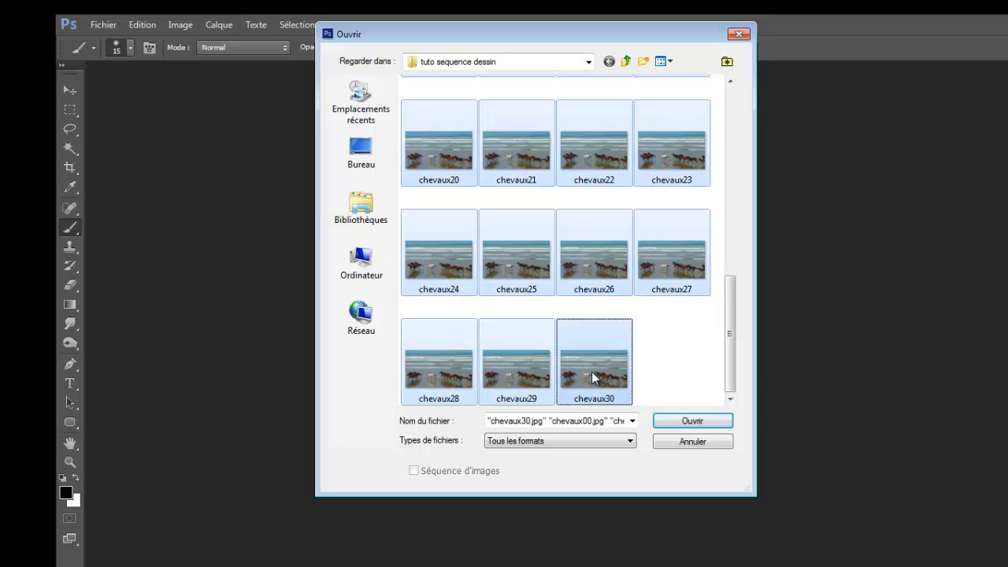
{"action": "left_click", "coordinate": [683, 420]}
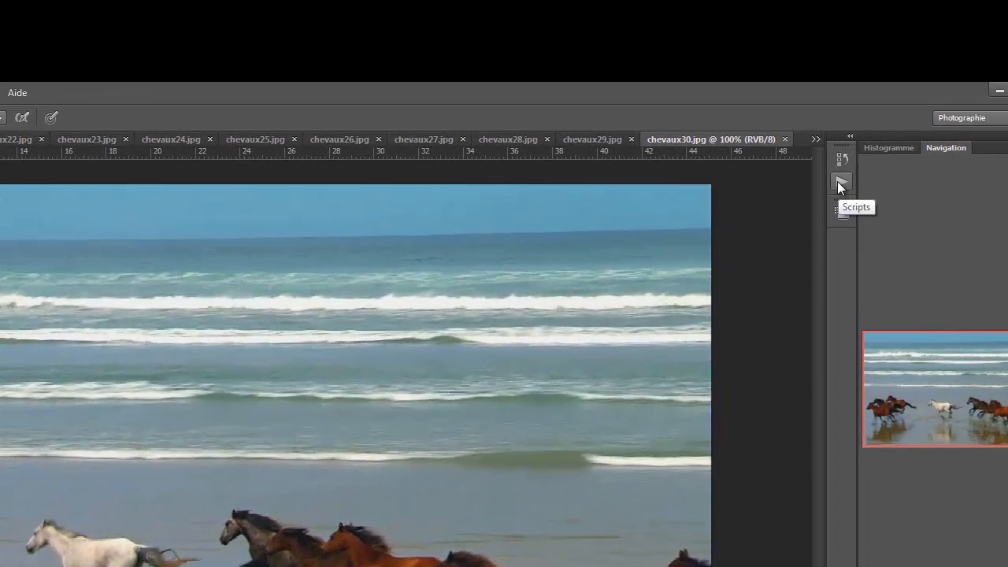
- Create a new script named "dessin chev" in the Scripts par défaut set and start recording it
{"action": "left_click", "coordinate": [840, 182]}
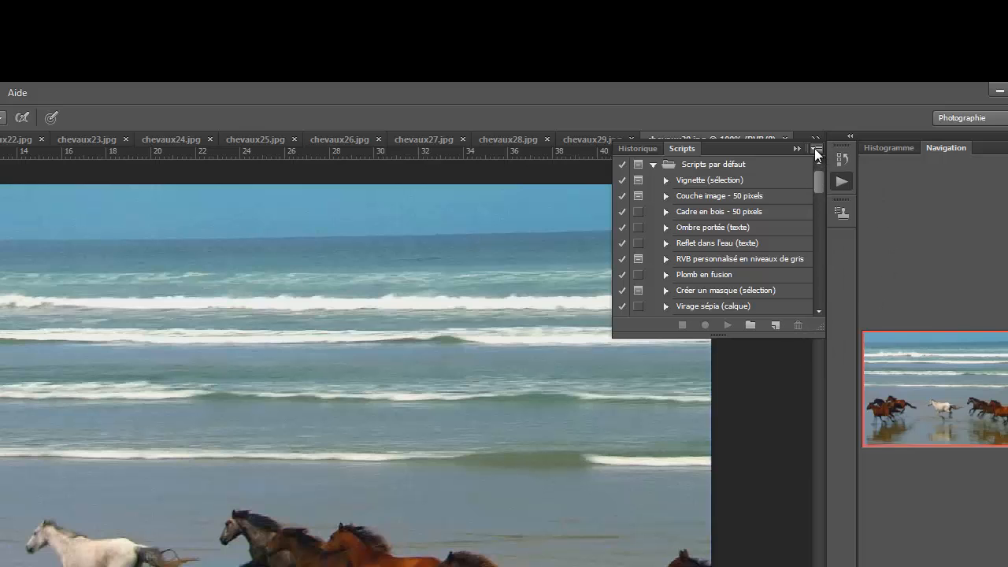
{"action": "left_click", "coordinate": [815, 148]}
{"action": "left_click", "coordinate": [852, 175]}
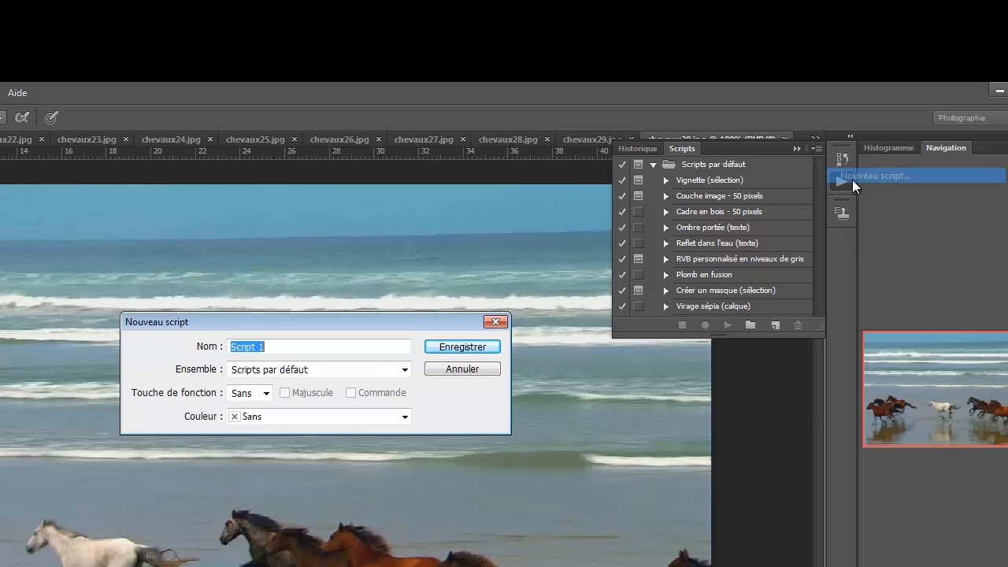
{"action": "key", "text": "BackSpace"}
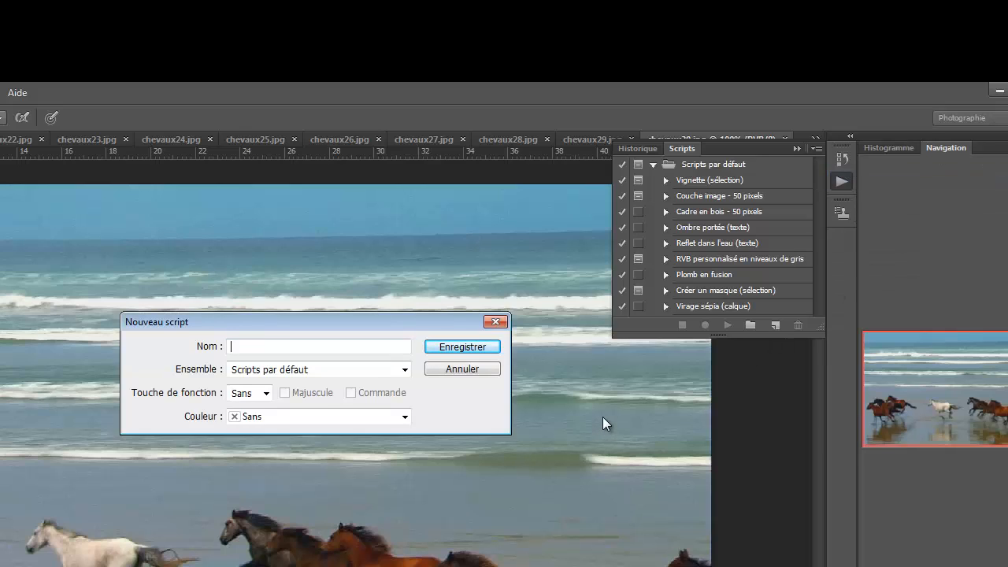
{"action": "type", "text": "dessin chev"}
{"action": "left_click", "coordinate": [463, 347]}
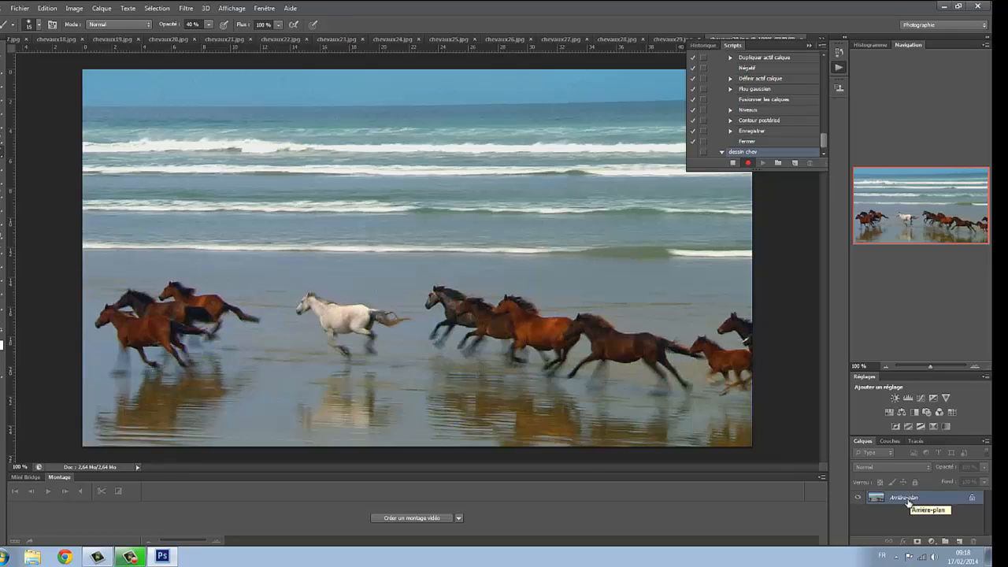
- Convert the Arrière-plan background of chevaux30.jpg into a regular layer and desaturate it
{"action": "double_click", "coordinate": [907, 501]}
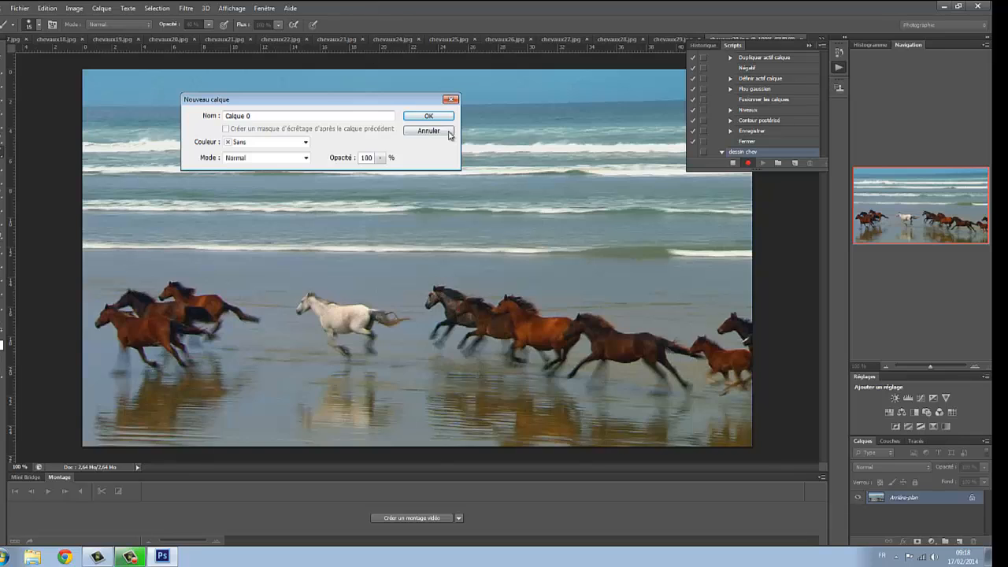
{"action": "left_click", "coordinate": [432, 118]}
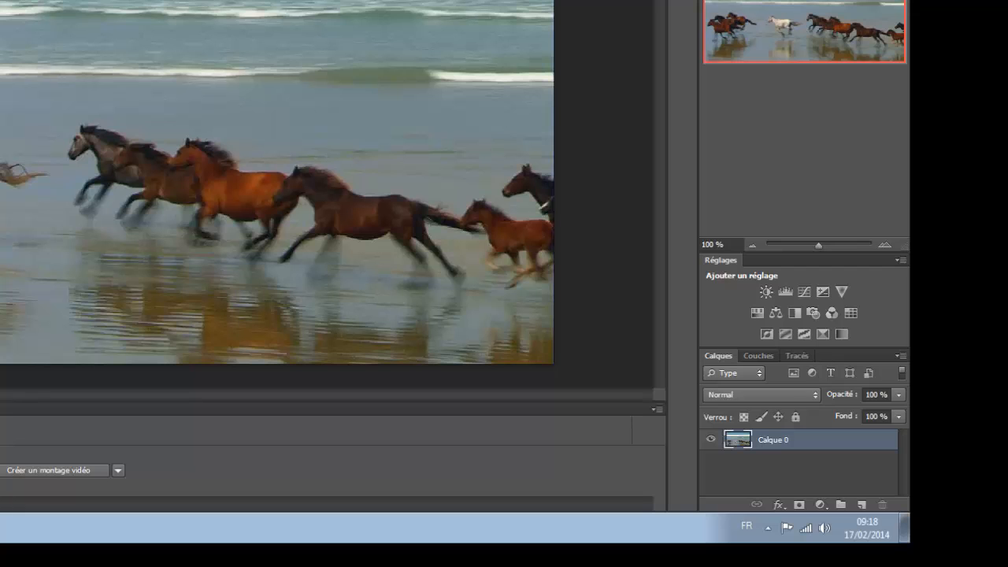
{"action": "key", "text": "shift+ctrl+u"}
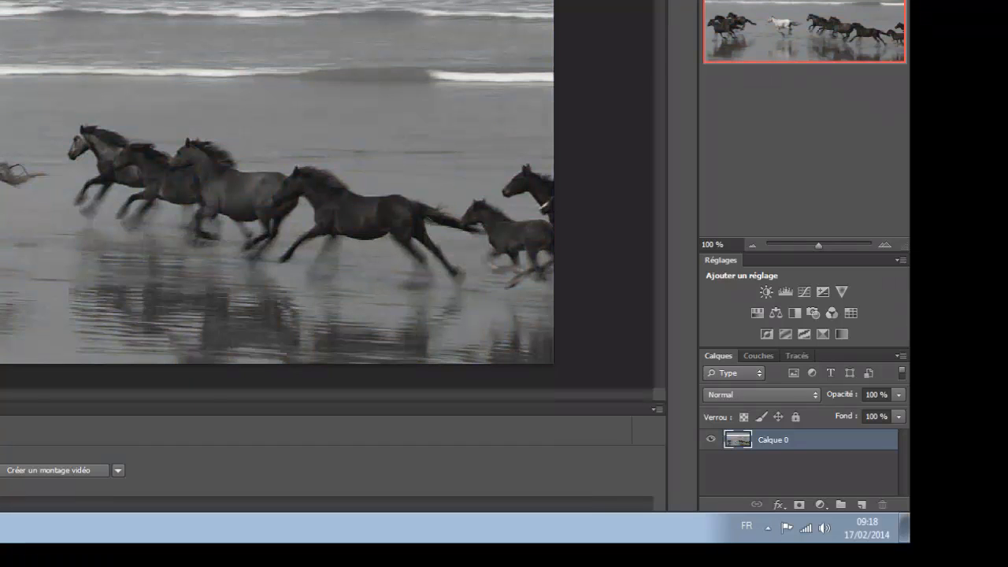
- Duplicate the desaturated horse layer and invert the copy into a negative
{"action": "right_click", "coordinate": [800, 440]}
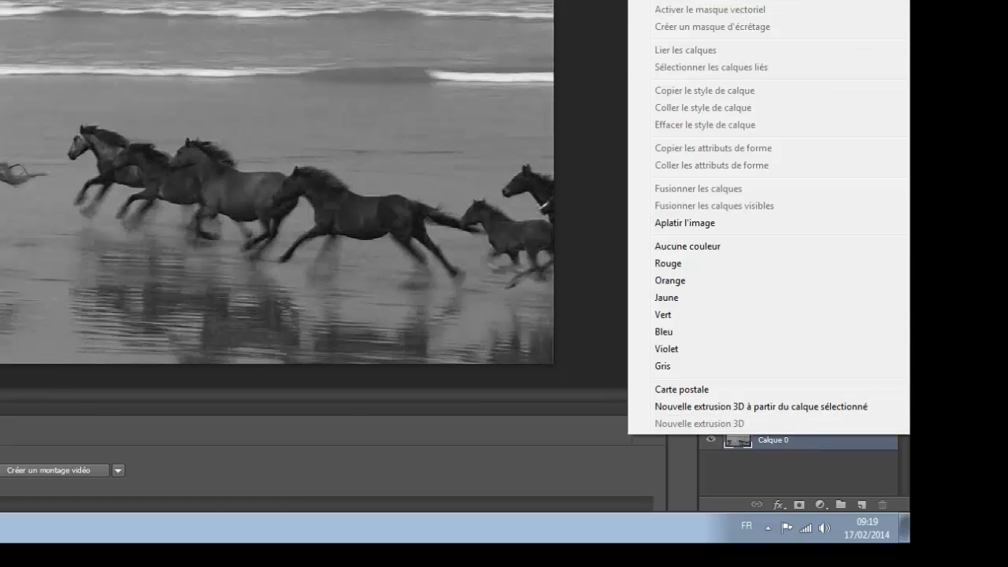
{"action": "left_click", "coordinate": [801, 4]}
{"action": "key", "text": "Return"}
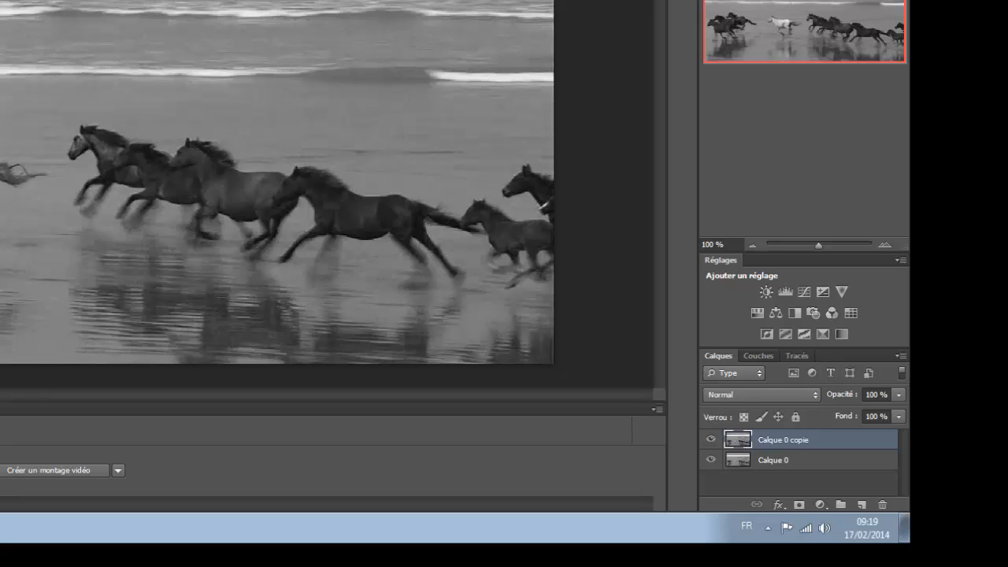
{"action": "key", "text": "ctrl+i"}
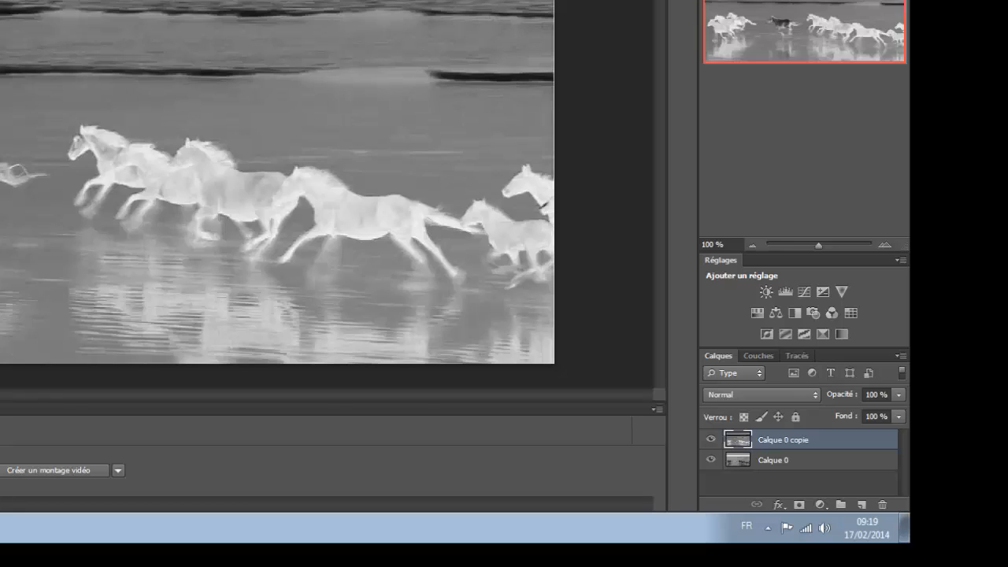
- Set the inverted copy's blend mode to Densité couleur - and apply a Flou gaussien with a radius of 34,6 pixels
{"action": "left_click", "coordinate": [814, 395]}
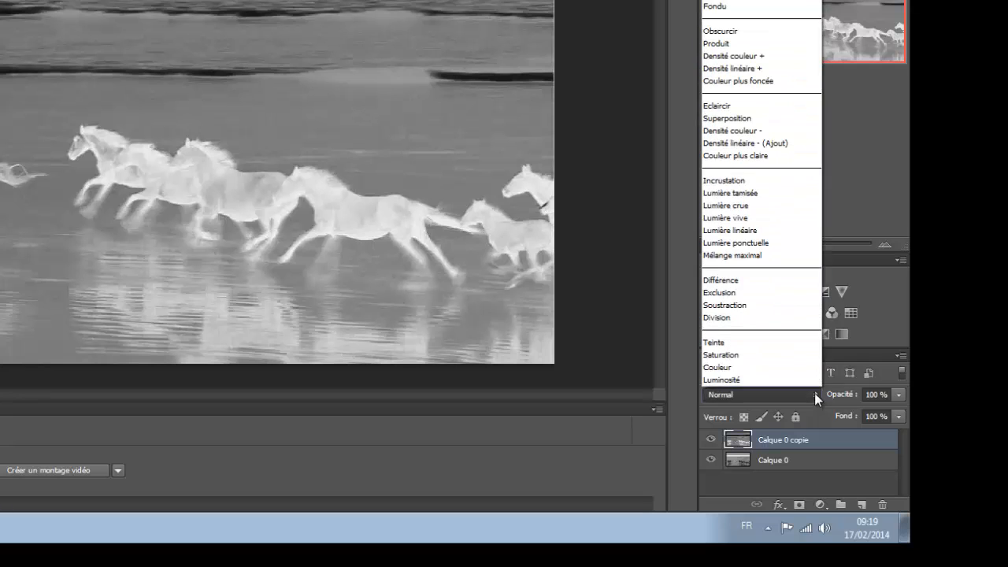
{"action": "left_click", "coordinate": [725, 132]}
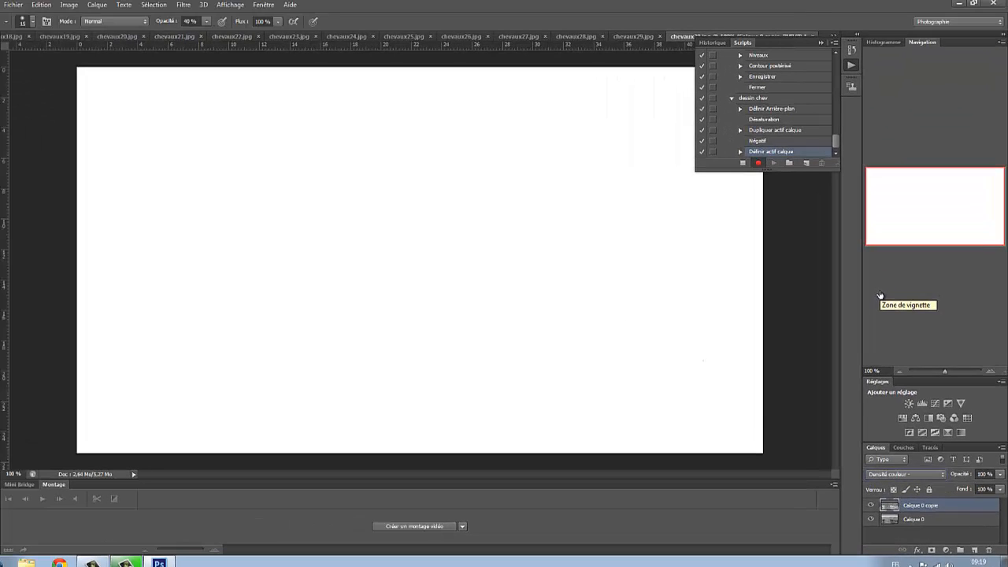
{"action": "left_click", "coordinate": [184, 5]}
{"action": "mouse_move", "coordinate": [240, 127]}
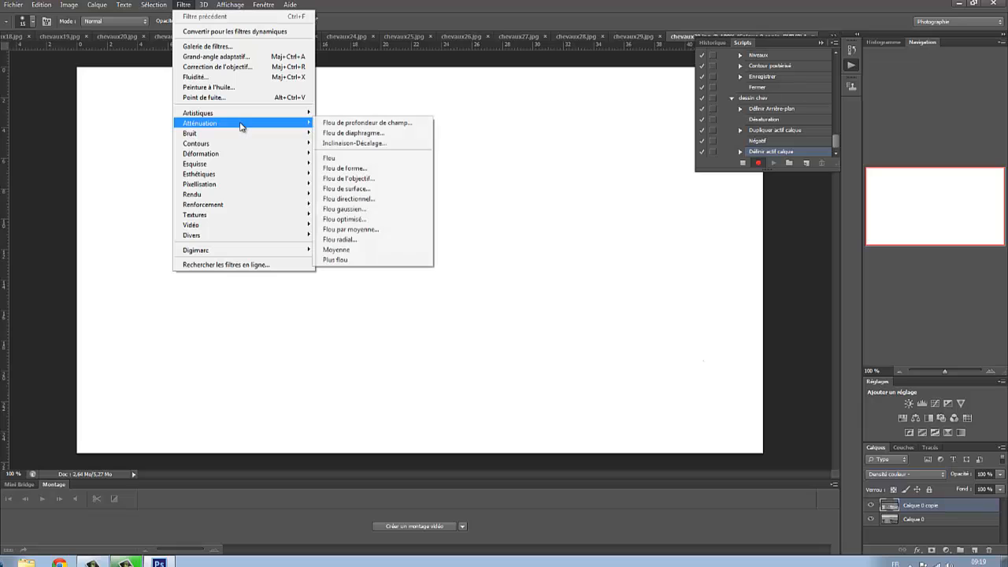
{"action": "left_click", "coordinate": [346, 209]}
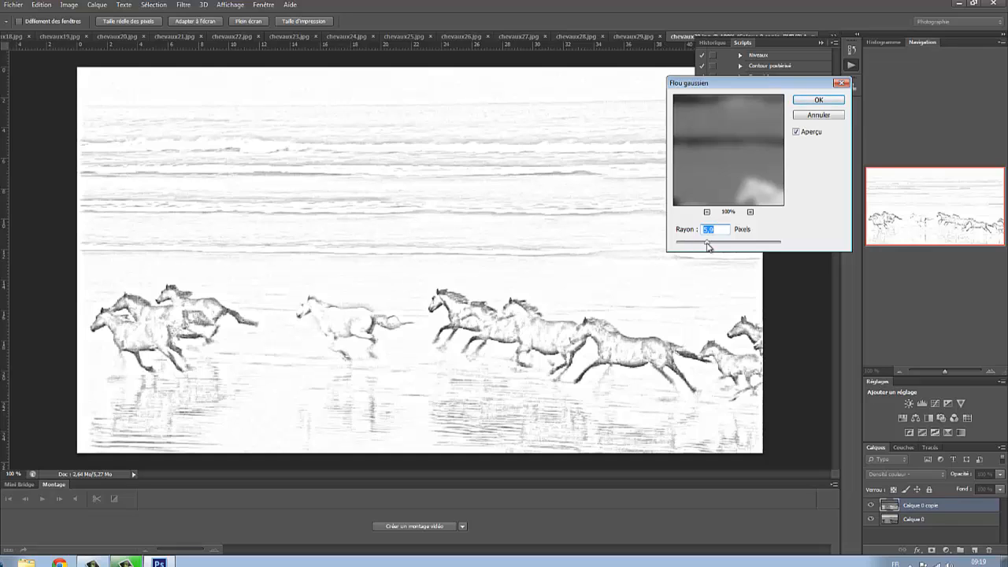
{"action": "left_click_drag", "start_coordinate": [707, 246], "coordinate": [729, 248]}
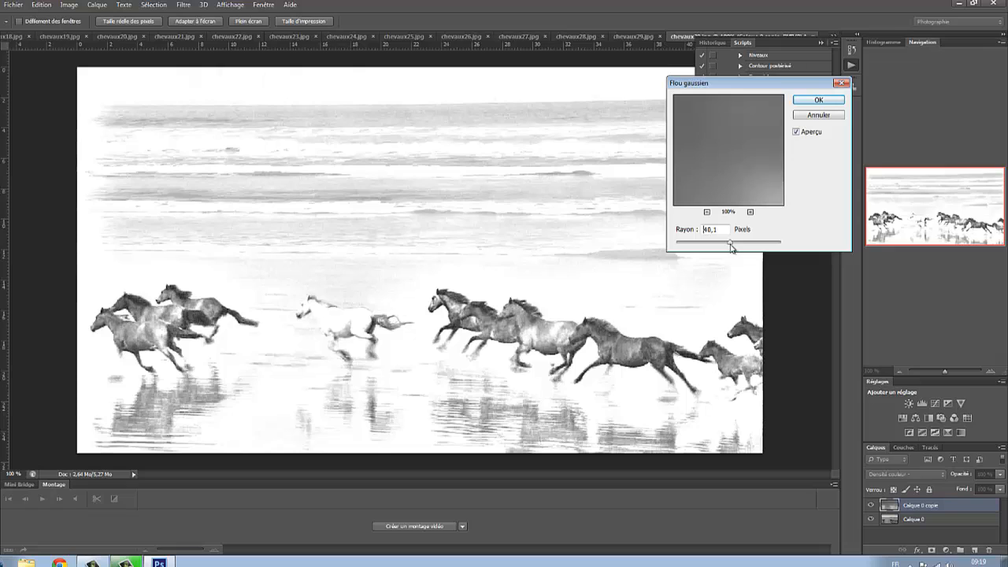
{"action": "left_click_drag", "start_coordinate": [731, 247], "coordinate": [728, 247]}
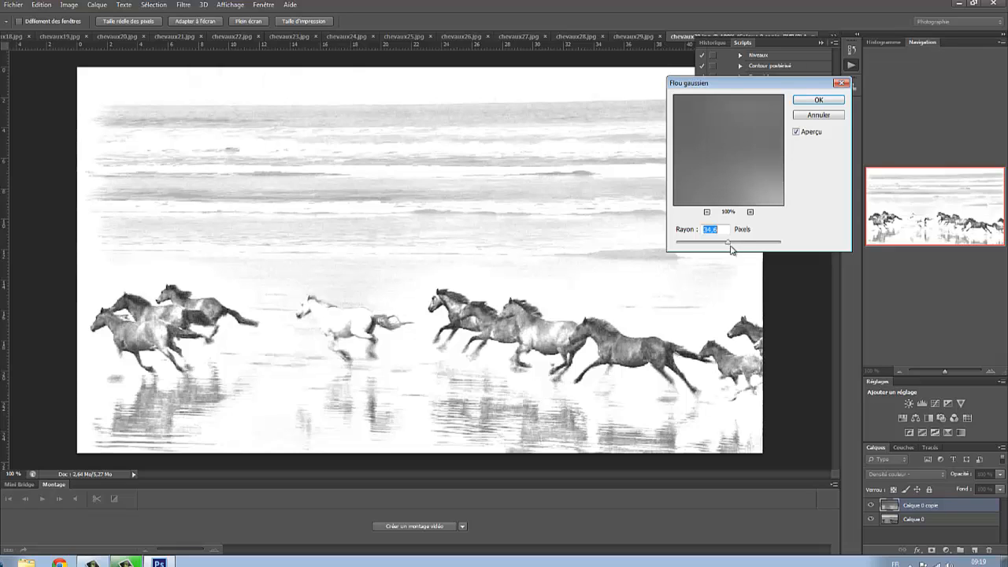
{"action": "left_click", "coordinate": [819, 102]}
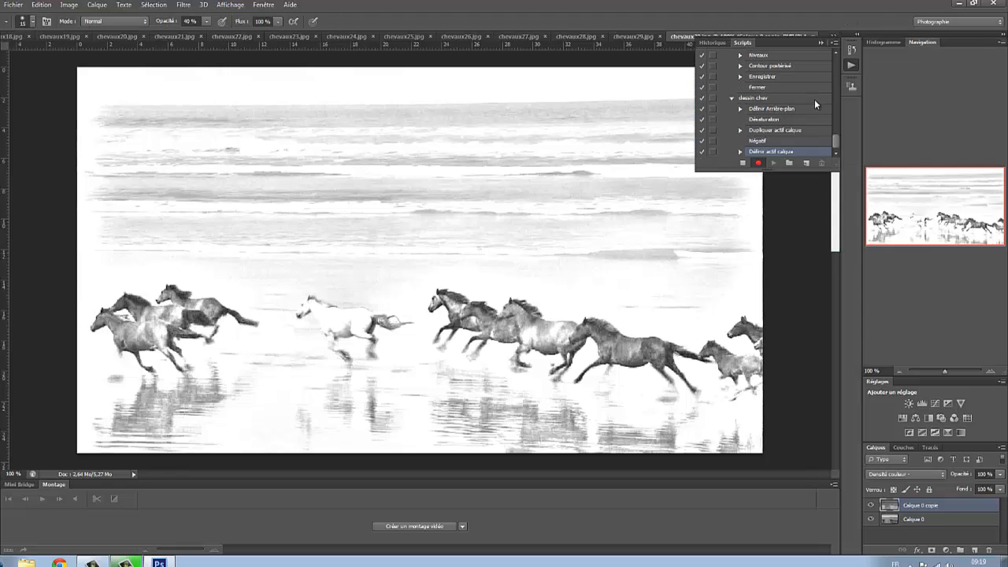
- Merge the blurred copy with the layer below and darken the result using Niveaux with a black input level of 67
{"action": "right_click", "coordinate": [931, 504]}
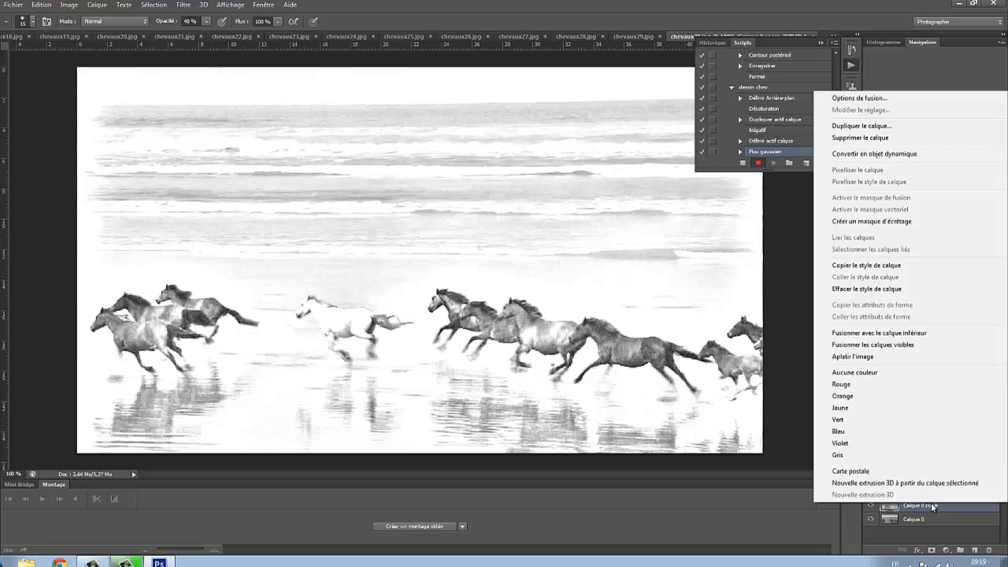
{"action": "left_click", "coordinate": [851, 334]}
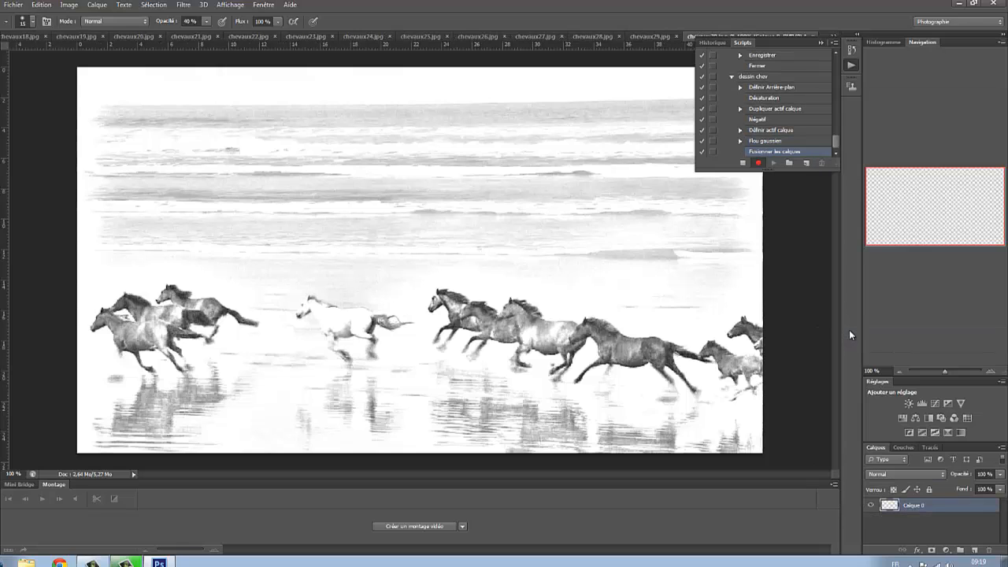
{"action": "left_click", "coordinate": [68, 8]}
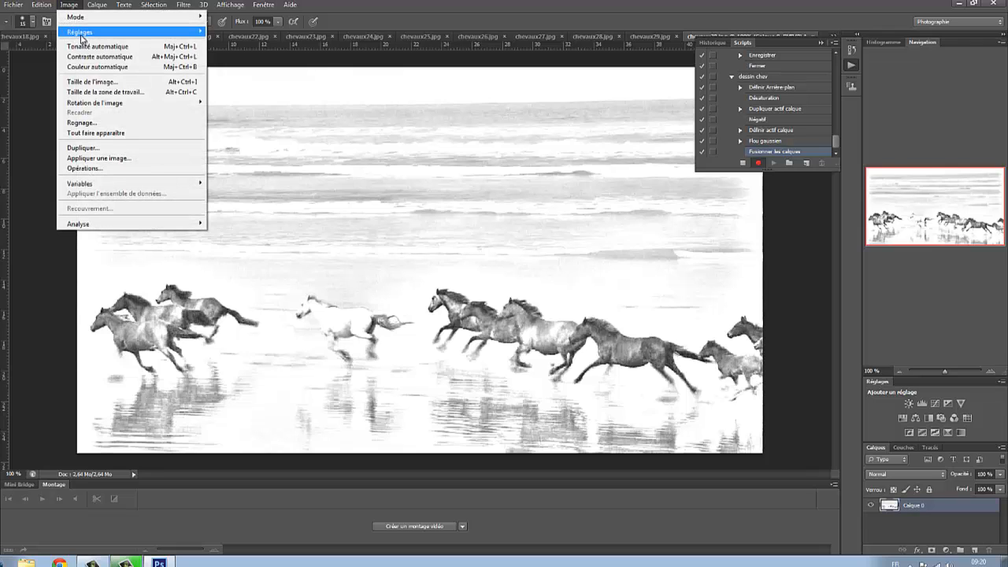
{"action": "mouse_move", "coordinate": [82, 35]}
{"action": "left_click", "coordinate": [227, 41]}
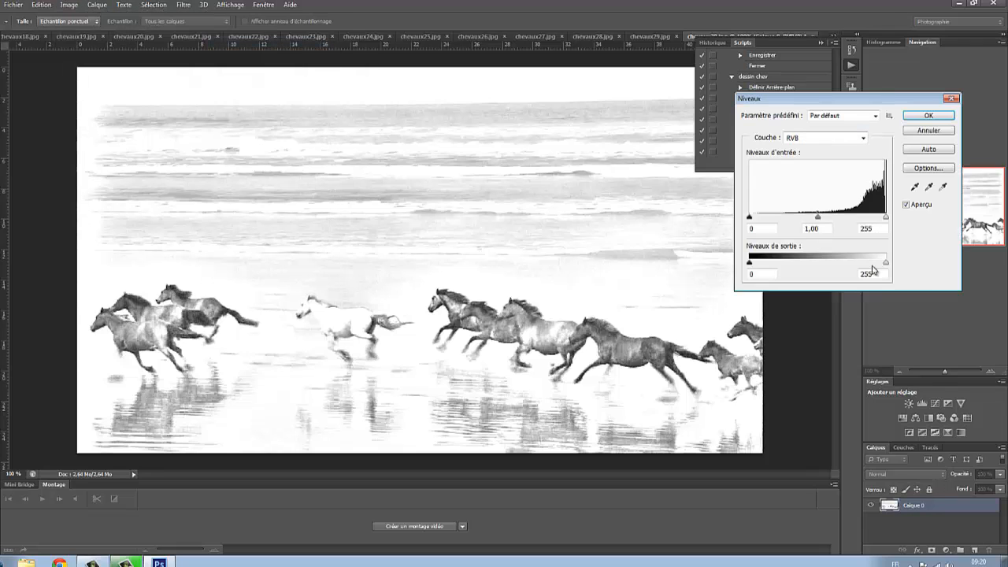
{"action": "left_click_drag", "start_coordinate": [750, 223], "coordinate": [785, 220]}
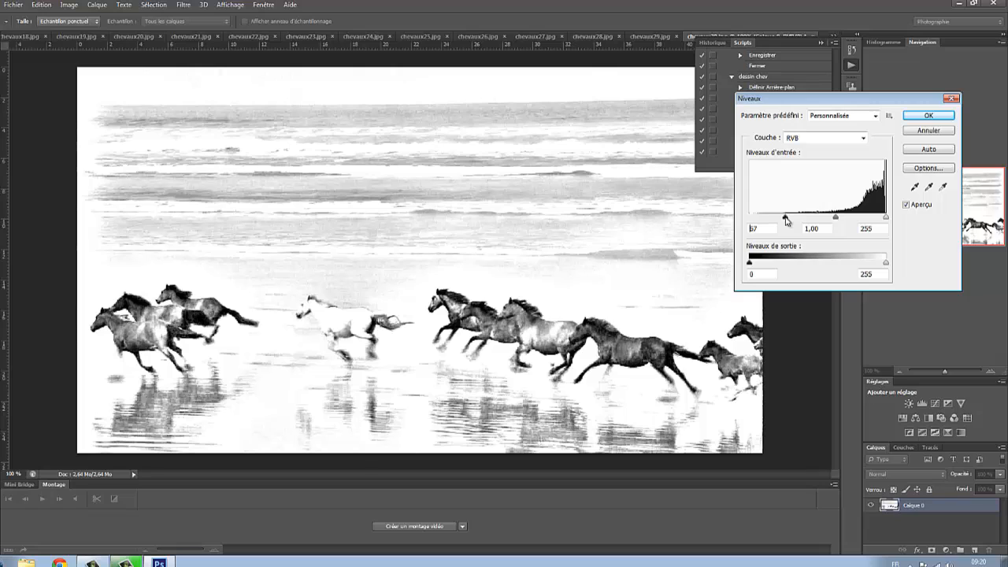
{"action": "left_click", "coordinate": [922, 117]}
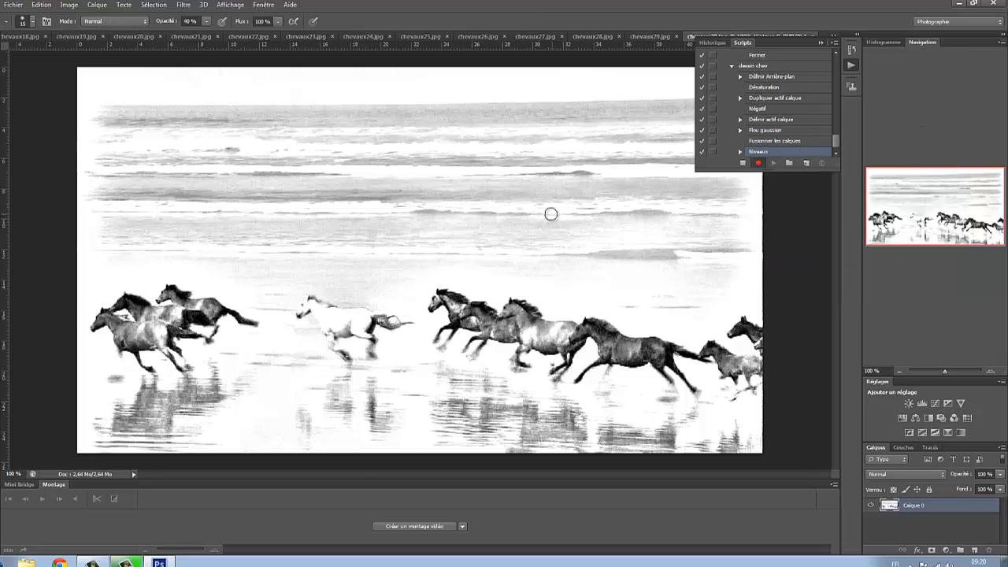
- Apply the Contour postérisé filter to the merged layer with Epaisseur 2, Intensité 5 and Postérisation 1
{"action": "left_click", "coordinate": [184, 5]}
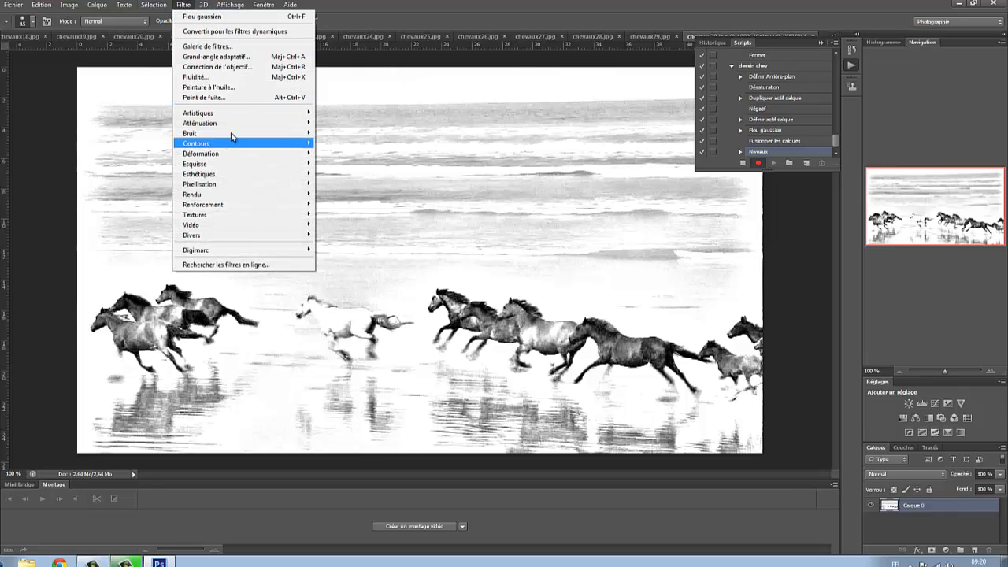
{"action": "mouse_move", "coordinate": [236, 118]}
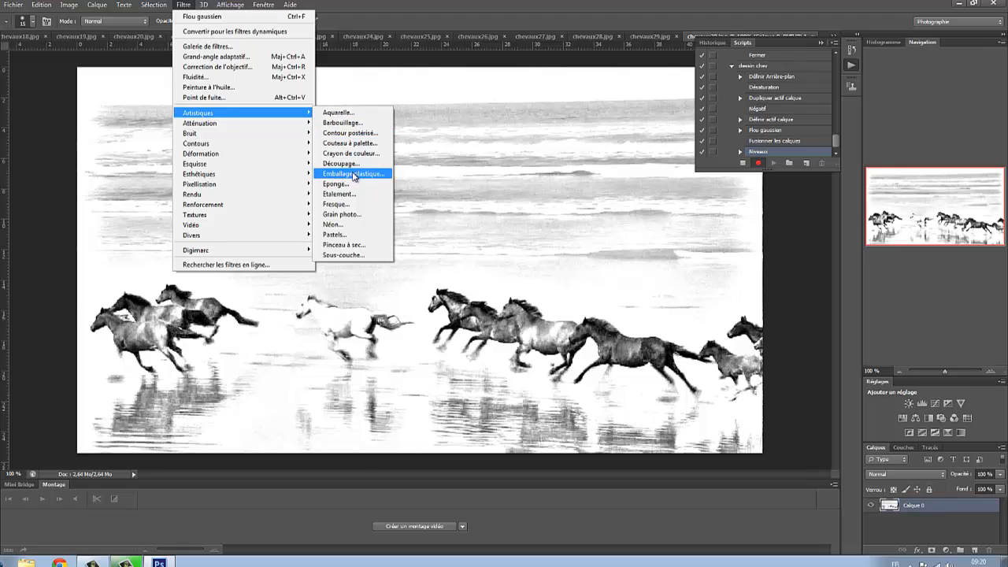
{"action": "left_click", "coordinate": [349, 132]}
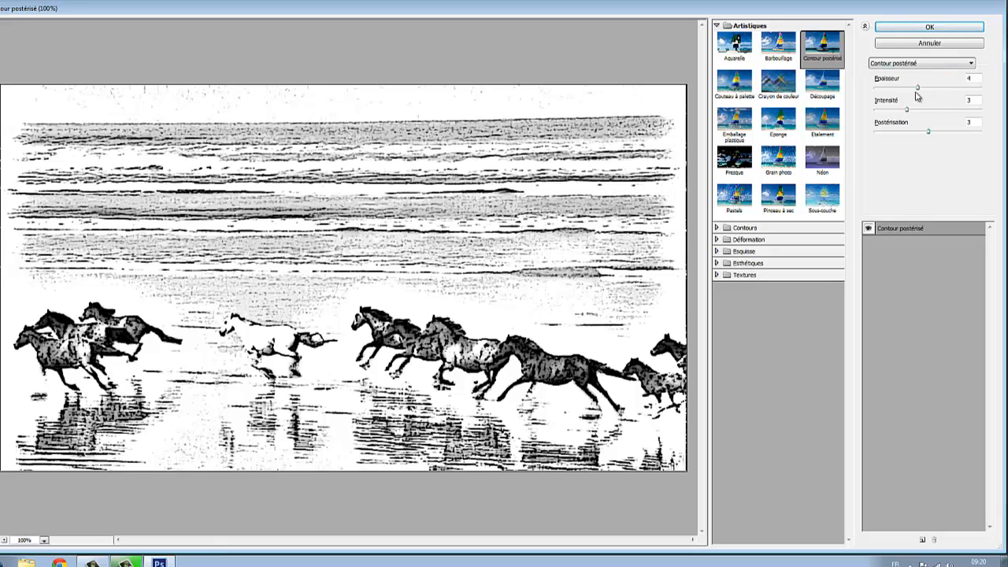
{"action": "left_click_drag", "start_coordinate": [908, 109], "coordinate": [898, 91]}
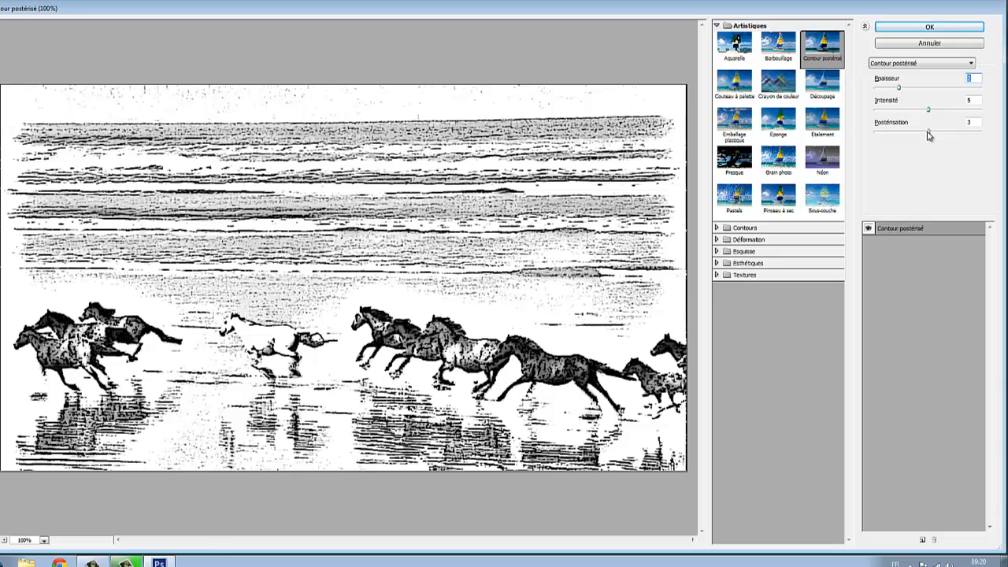
{"action": "left_click_drag", "start_coordinate": [929, 134], "coordinate": [900, 134]}
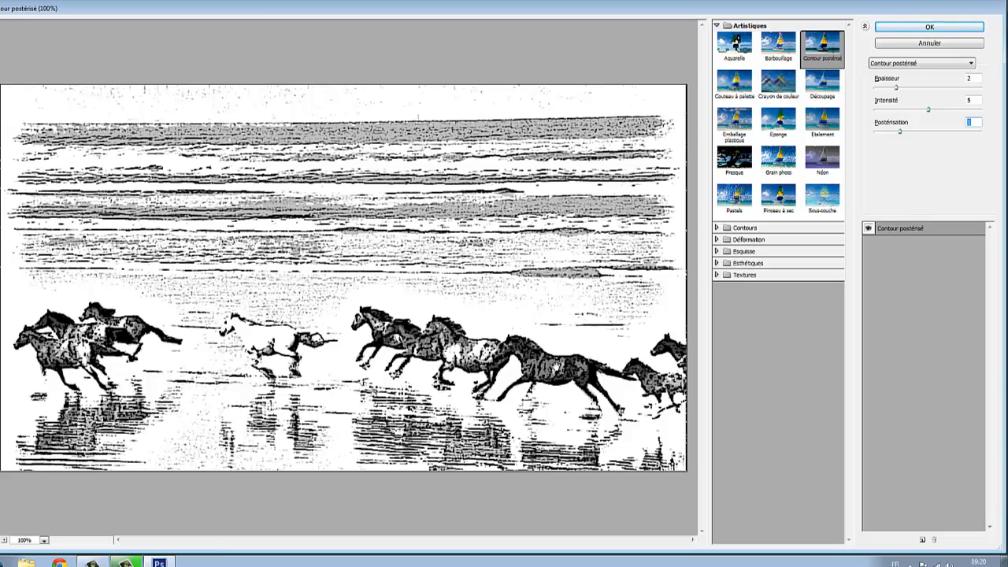
{"action": "left_click", "coordinate": [931, 29]}
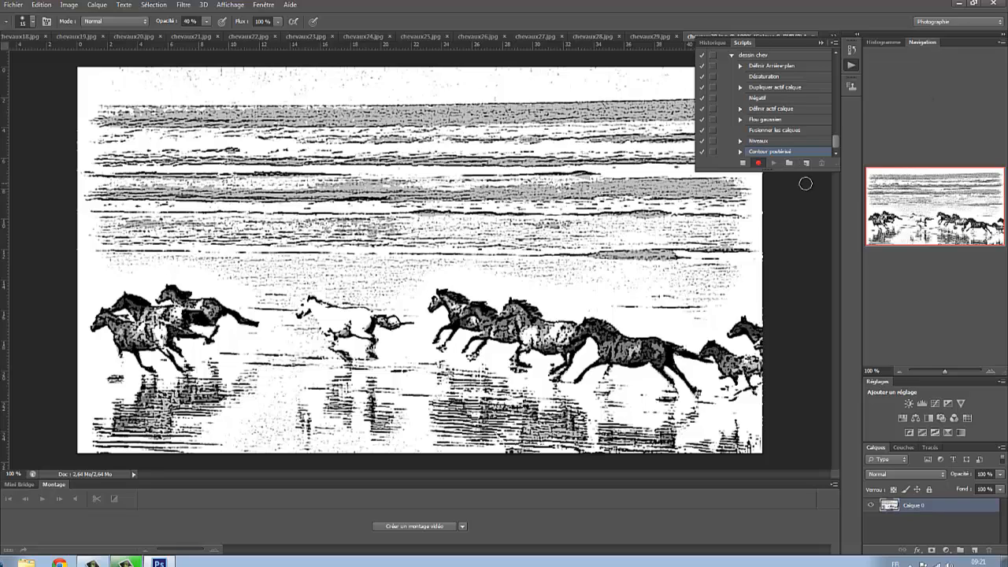
- Create a folder named "dessin" inside "tuto sequence dessin" and save the drawing there as chevaux30 in Photoshop format
{"action": "left_click", "coordinate": [13, 5]}
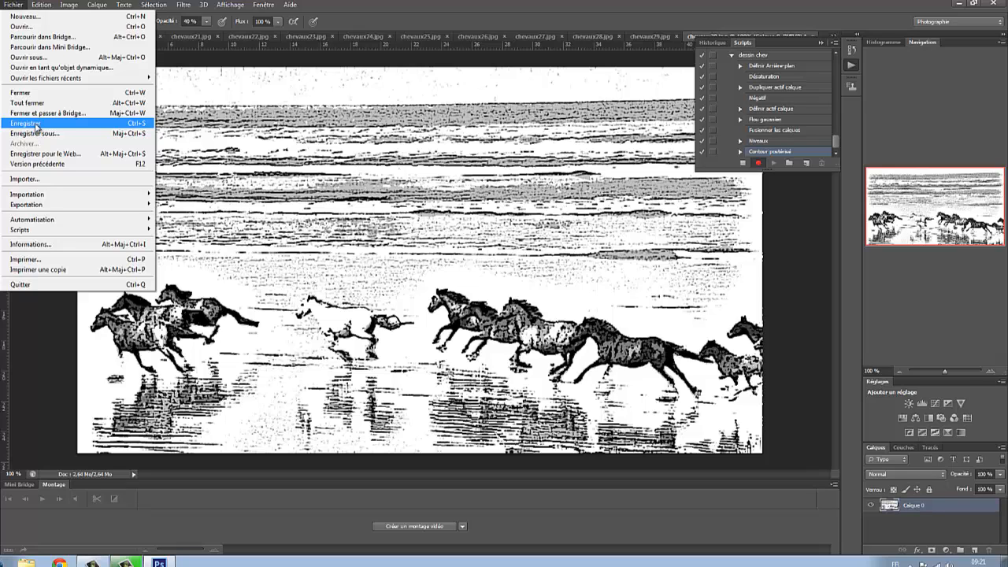
{"action": "left_click", "coordinate": [35, 134]}
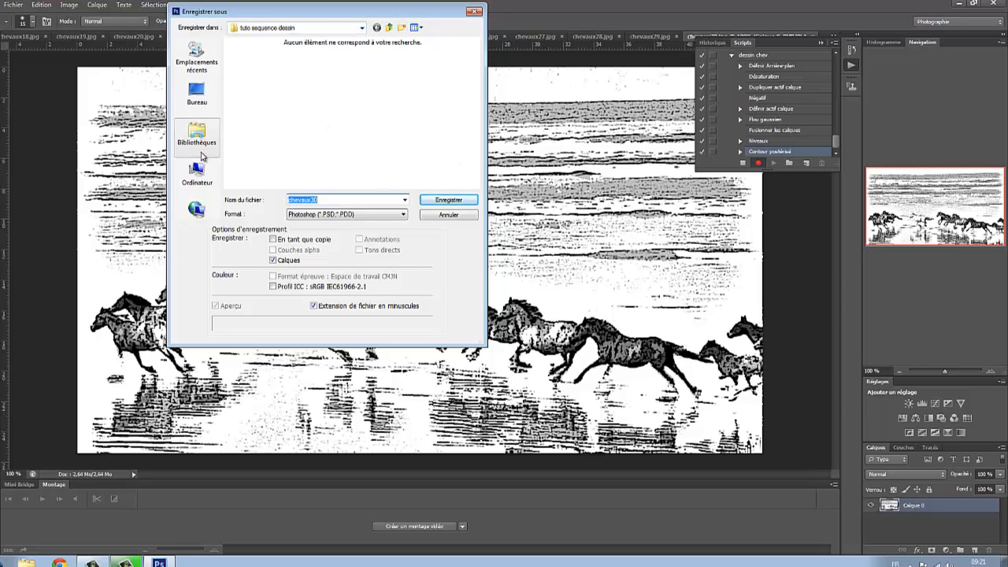
{"action": "left_click", "coordinate": [402, 30]}
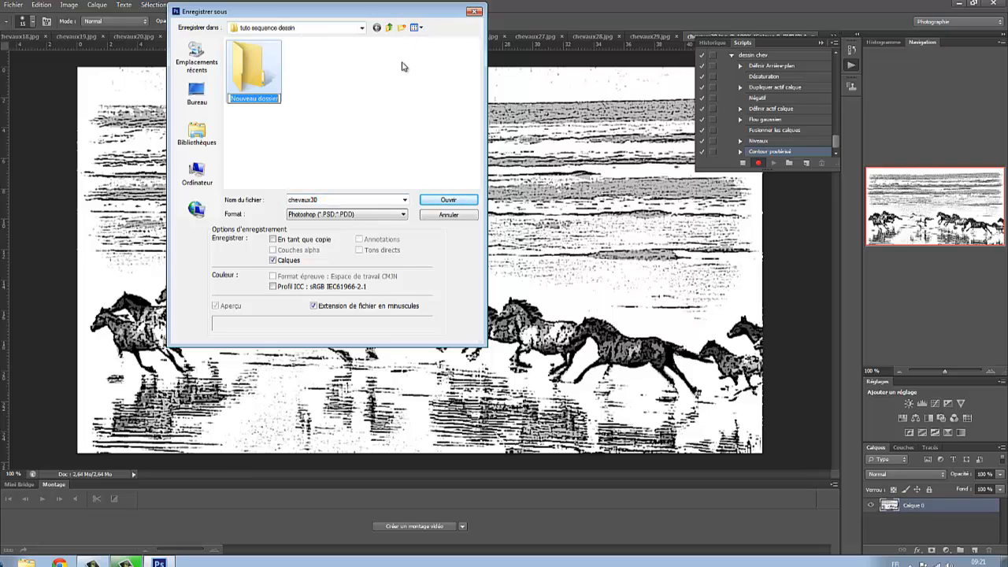
{"action": "type", "text": "des"}
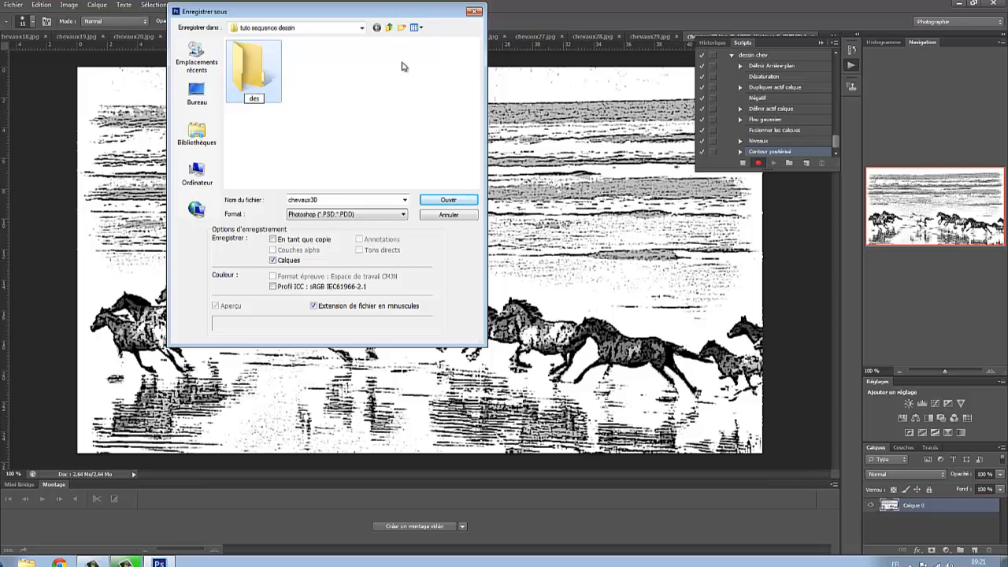
{"action": "type", "text": "sin"}
{"action": "key", "text": "Return"}
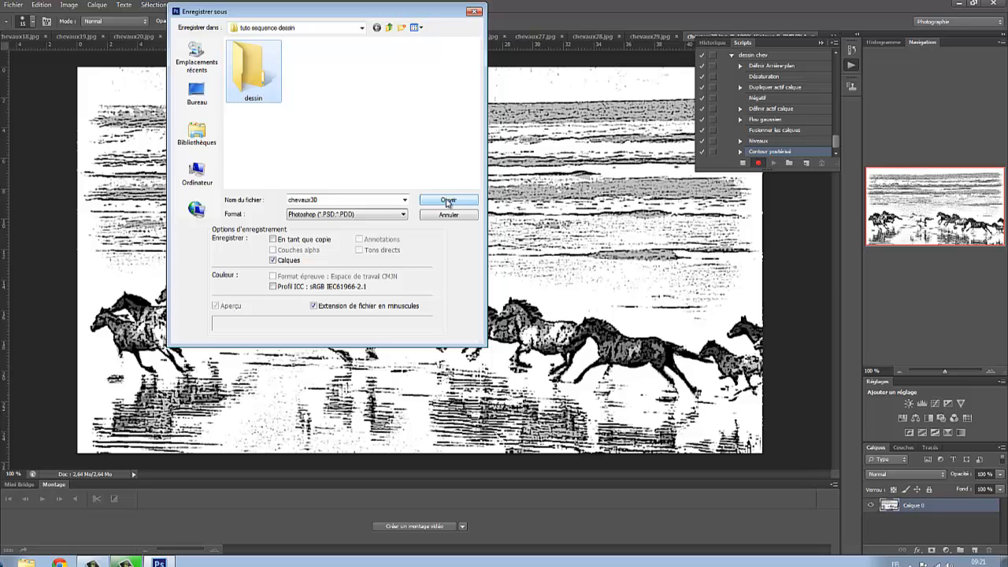
{"action": "left_click", "coordinate": [447, 201]}
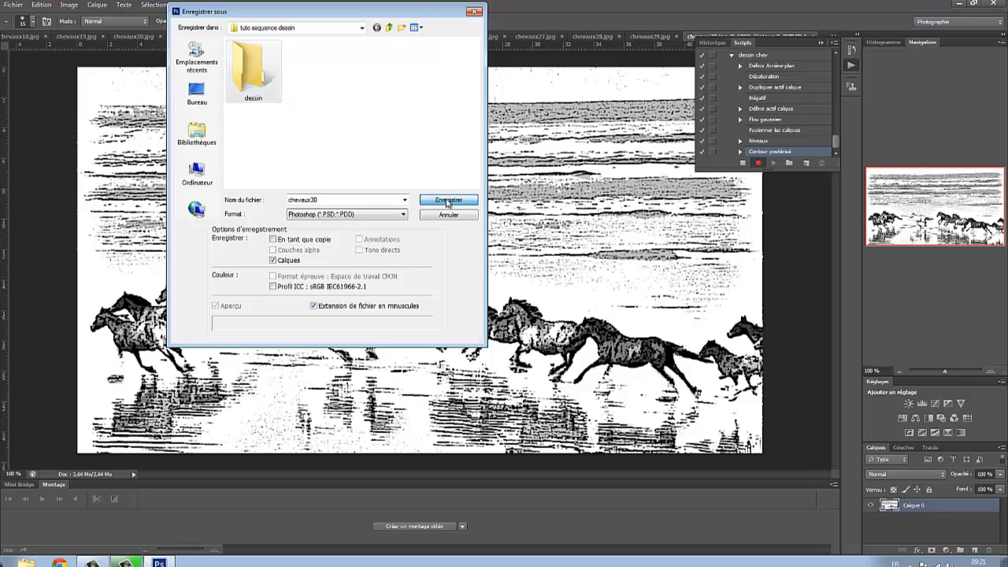
{"action": "left_click", "coordinate": [447, 201]}
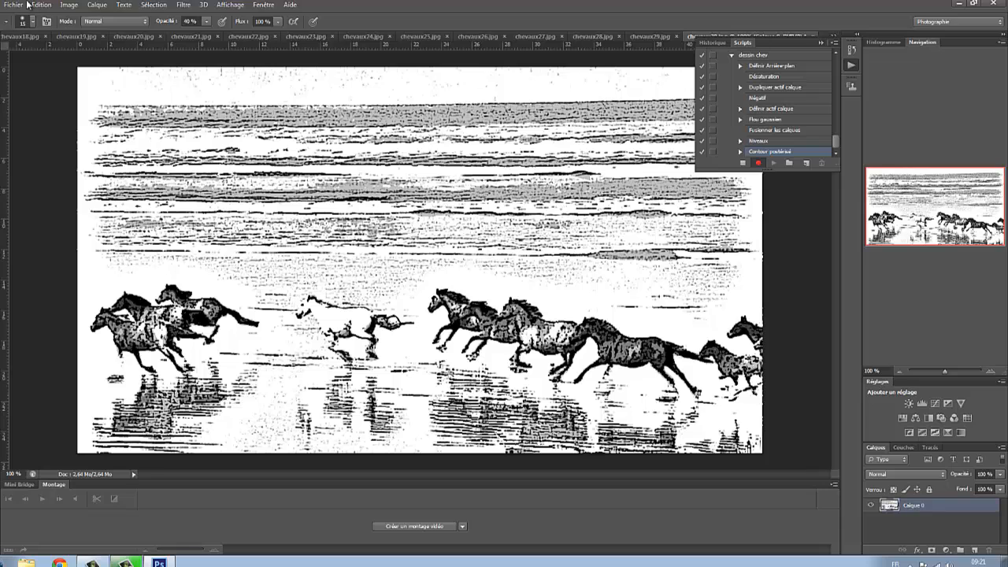
- Close the saved chevaux30.psd document and stop recording the script
{"action": "left_click", "coordinate": [14, 6]}
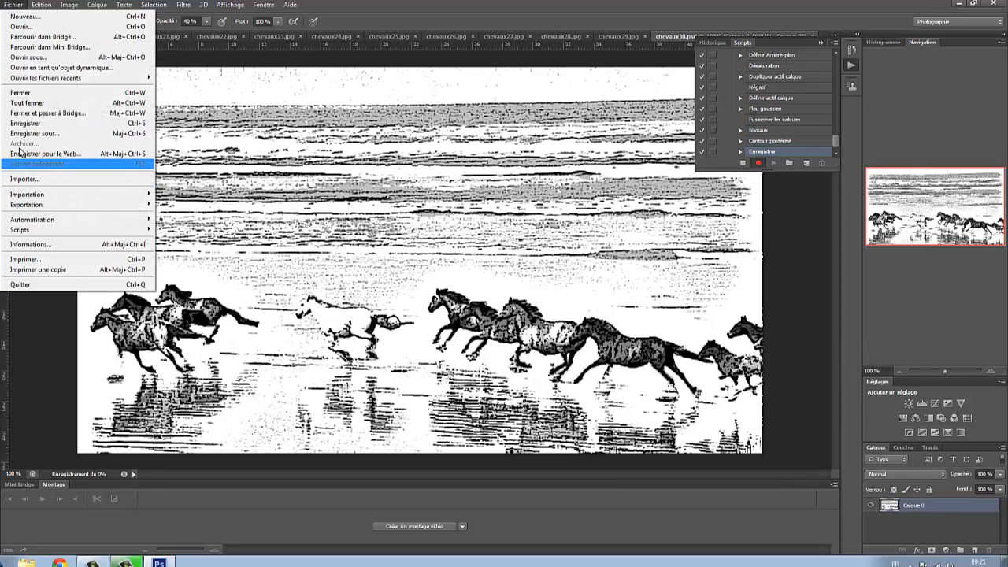
{"action": "left_click", "coordinate": [30, 93]}
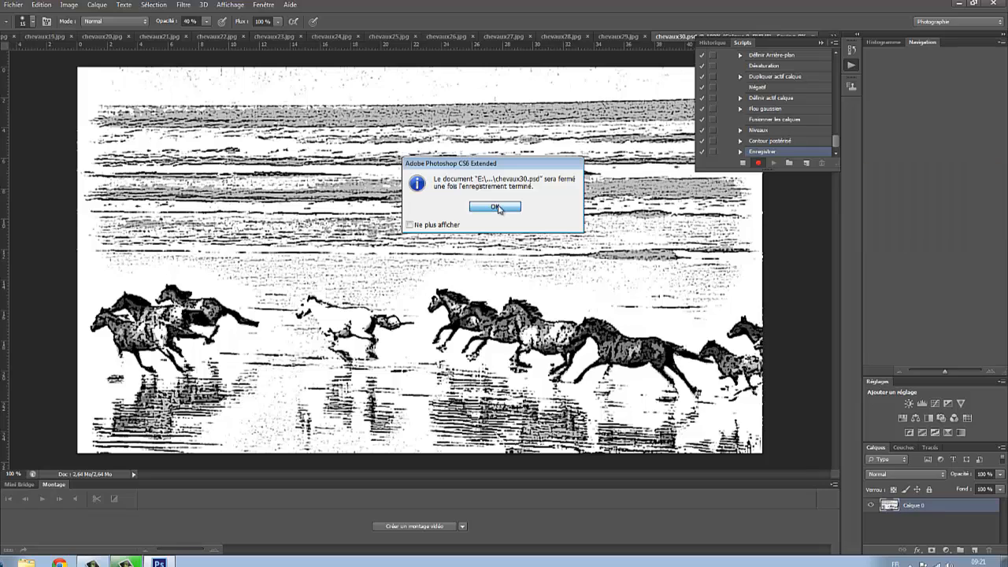
{"action": "left_click", "coordinate": [495, 208]}
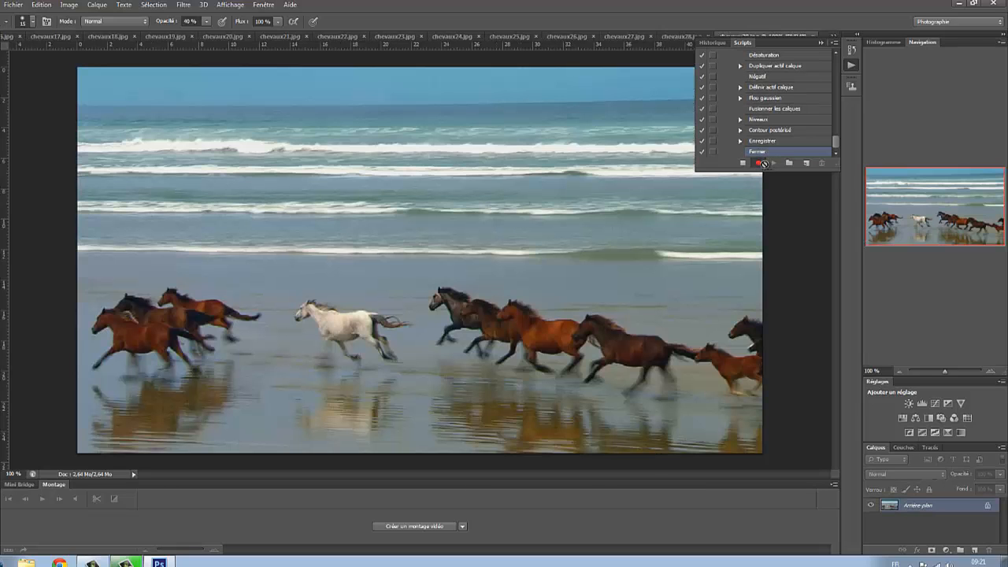
{"action": "left_click", "coordinate": [744, 163]}
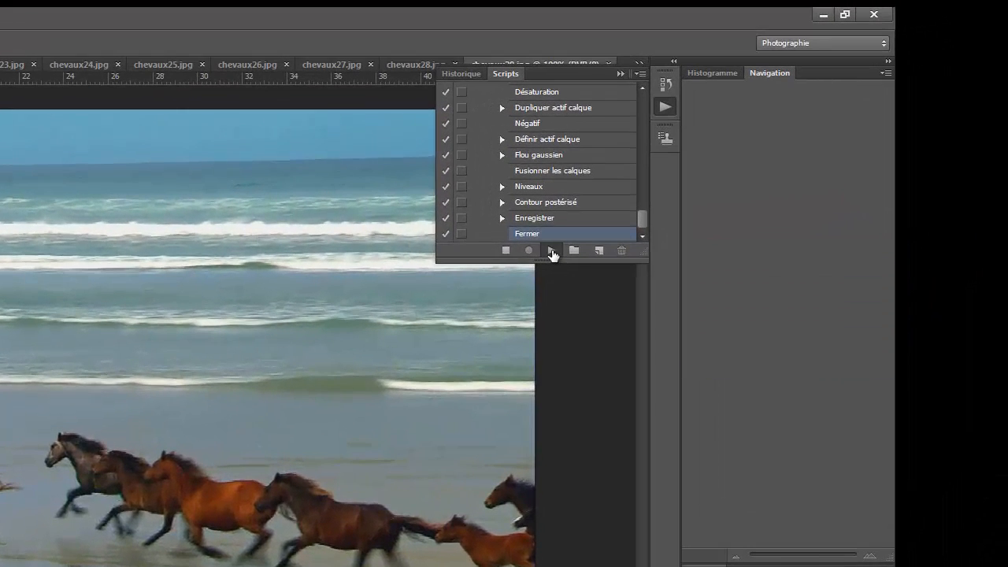
- Run the "dessin chev" script on each remaining open horse frame until all of them are processed
{"action": "left_click", "coordinate": [775, 163]}
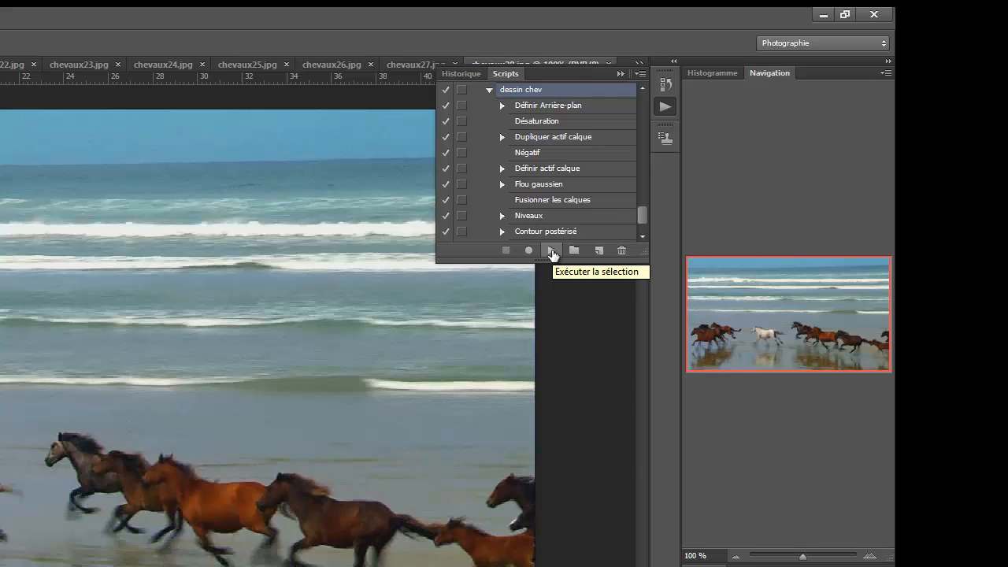
{"action": "left_click", "coordinate": [552, 252]}
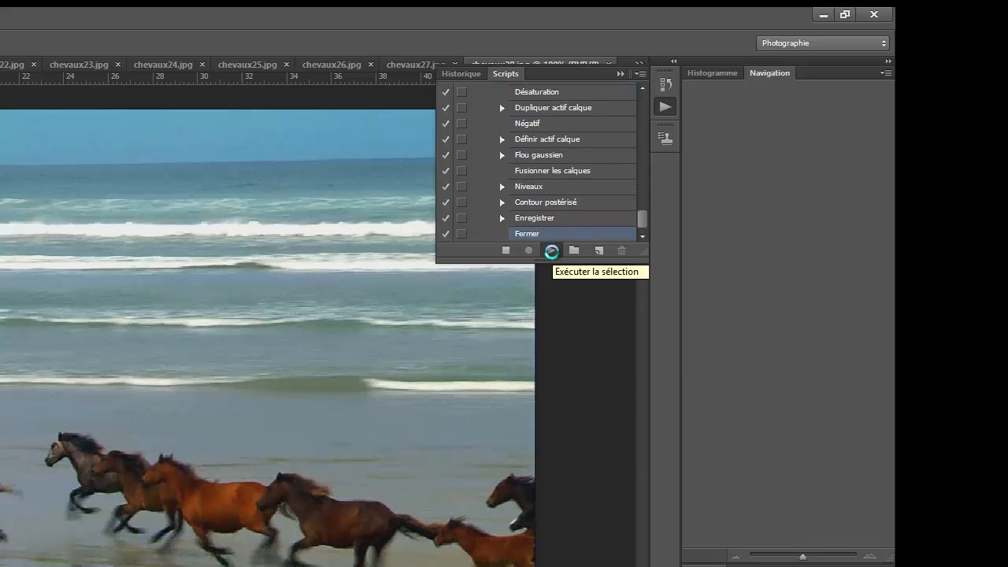
{"action": "left_click", "coordinate": [552, 252]}
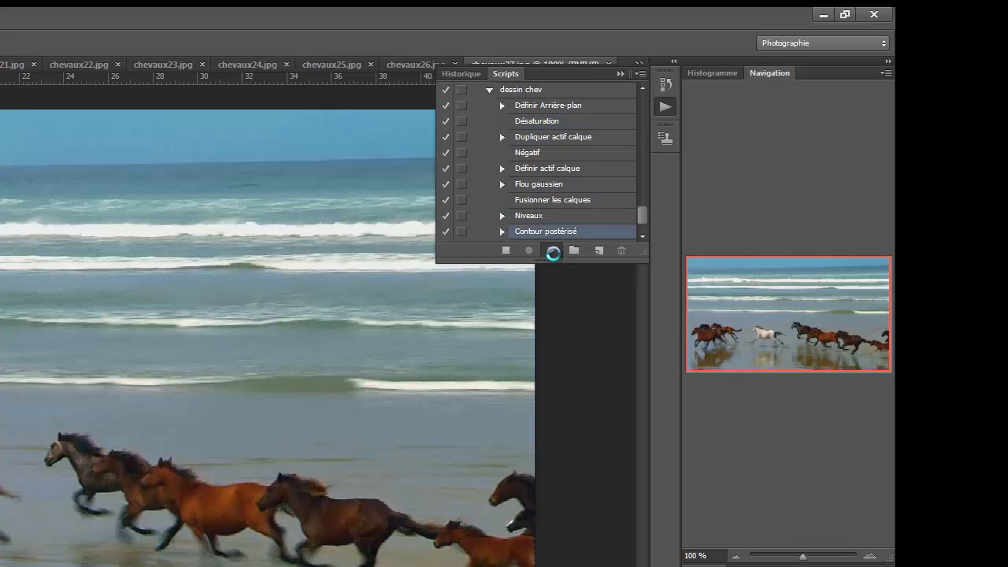
{"action": "left_click", "coordinate": [552, 252]}
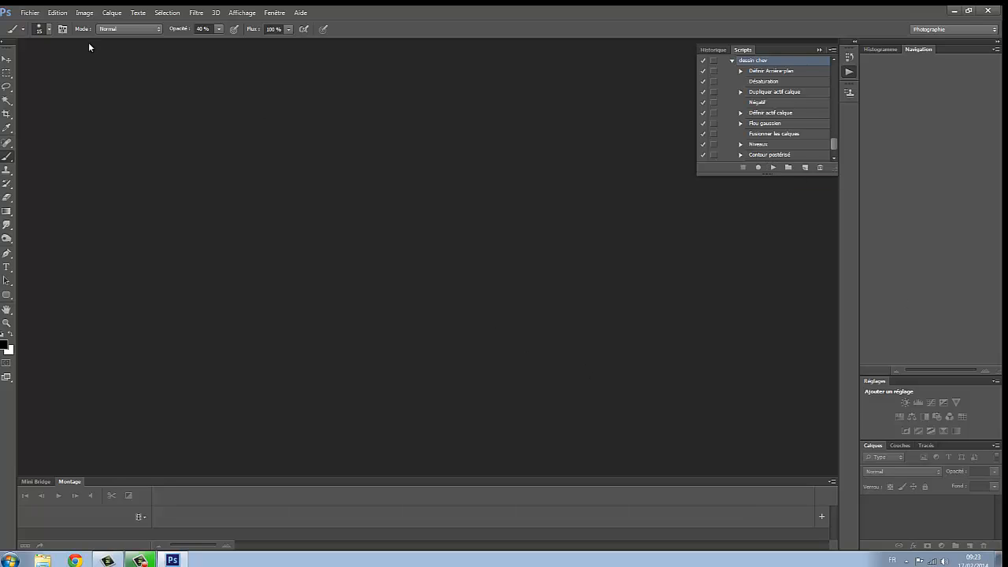
- Open chevaux00 from the "dessin" folder as an image sequence
{"action": "left_click", "coordinate": [29, 14]}
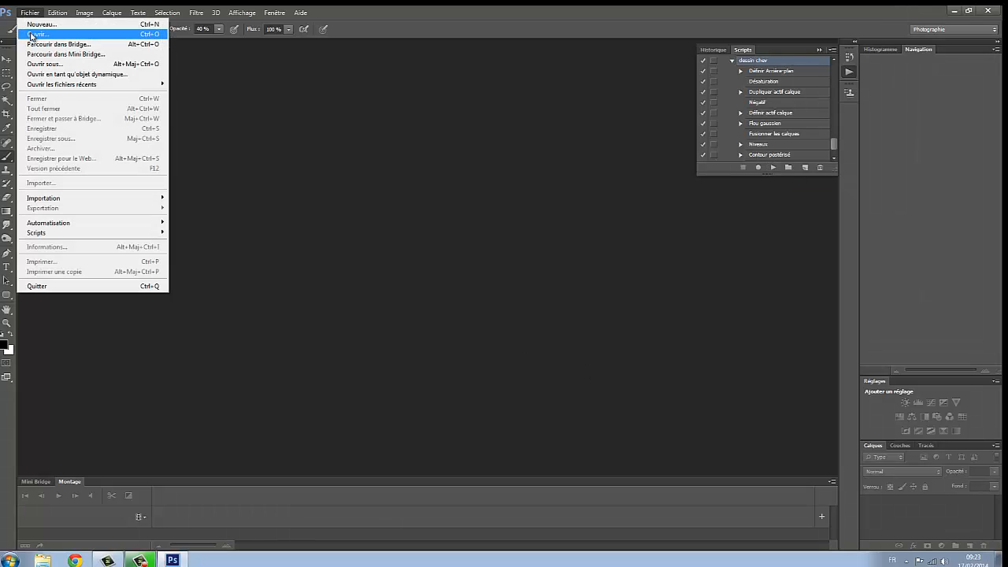
{"action": "left_click", "coordinate": [31, 35]}
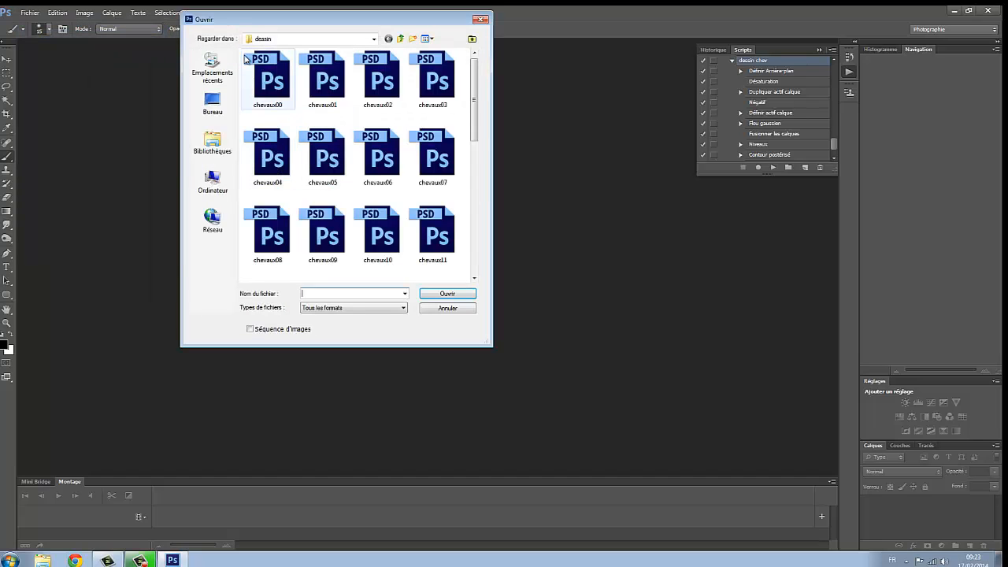
{"action": "left_click_drag", "start_coordinate": [474, 138], "coordinate": [489, 92]}
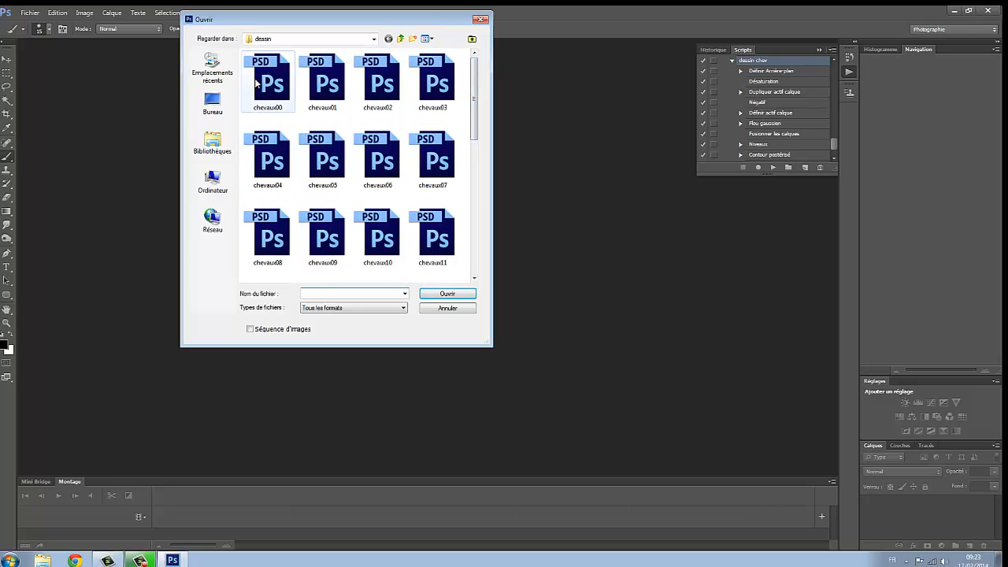
{"action": "left_click", "coordinate": [275, 88]}
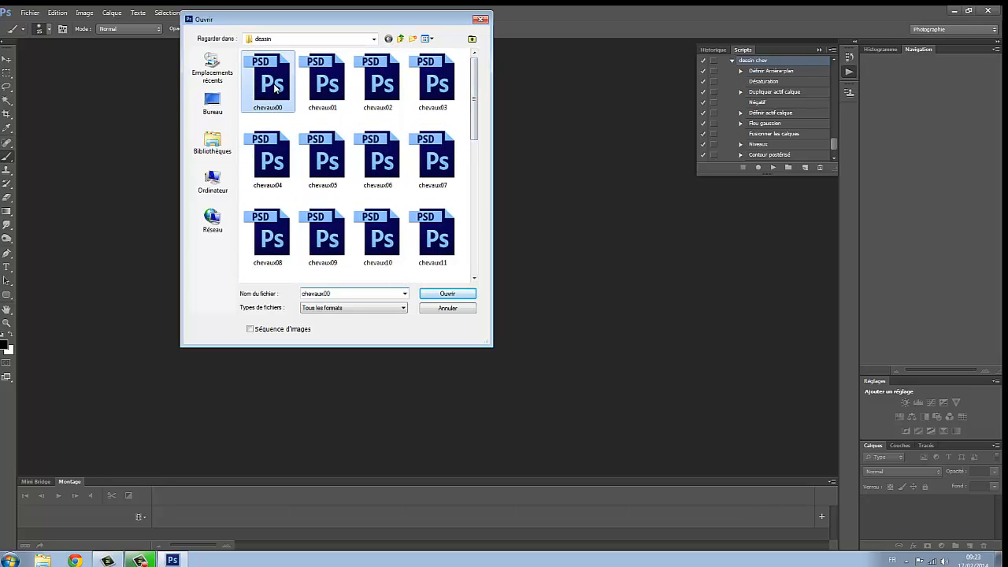
{"action": "left_click", "coordinate": [250, 330]}
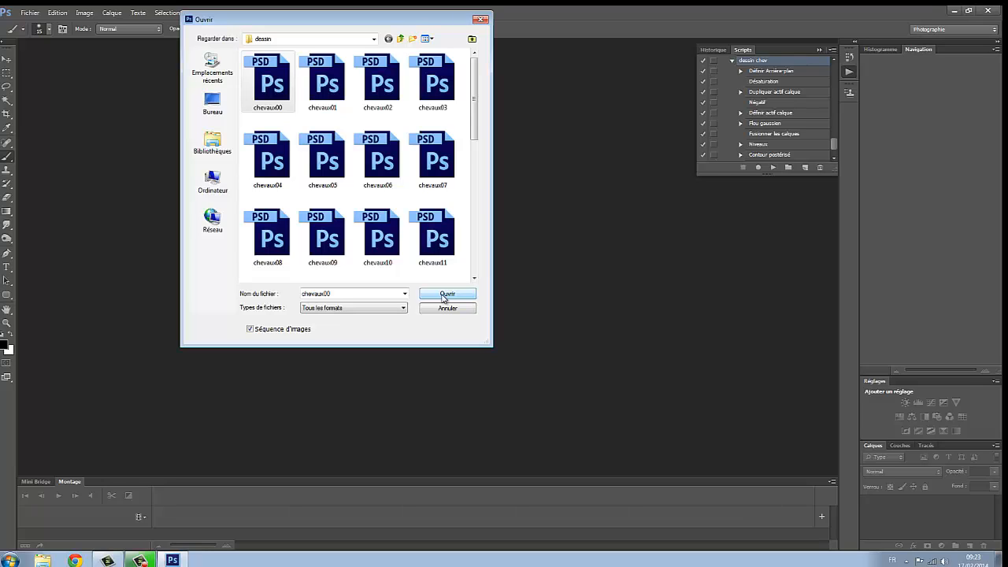
{"action": "left_click", "coordinate": [446, 294]}
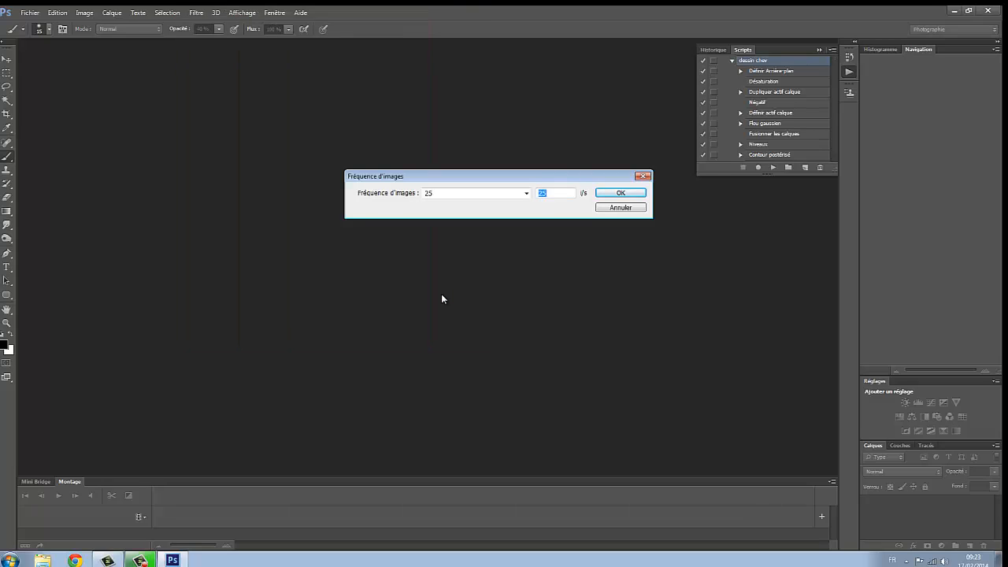
- Import the sequence at 25 frames per second, accepting its gaps, and play it back in the timeline
{"action": "left_click", "coordinate": [526, 193]}
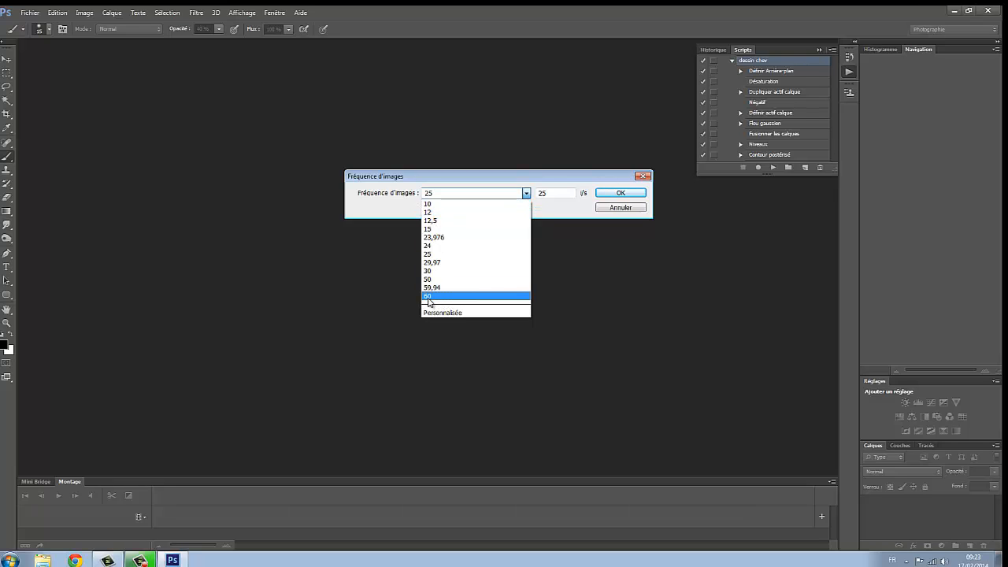
{"action": "left_click", "coordinate": [426, 256]}
{"action": "left_click", "coordinate": [620, 194]}
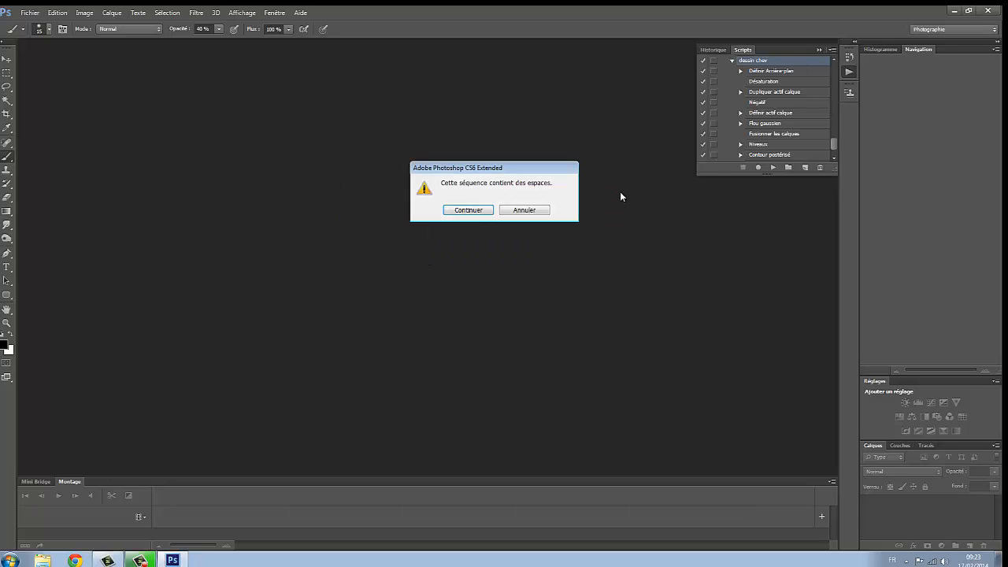
{"action": "left_click", "coordinate": [468, 211]}
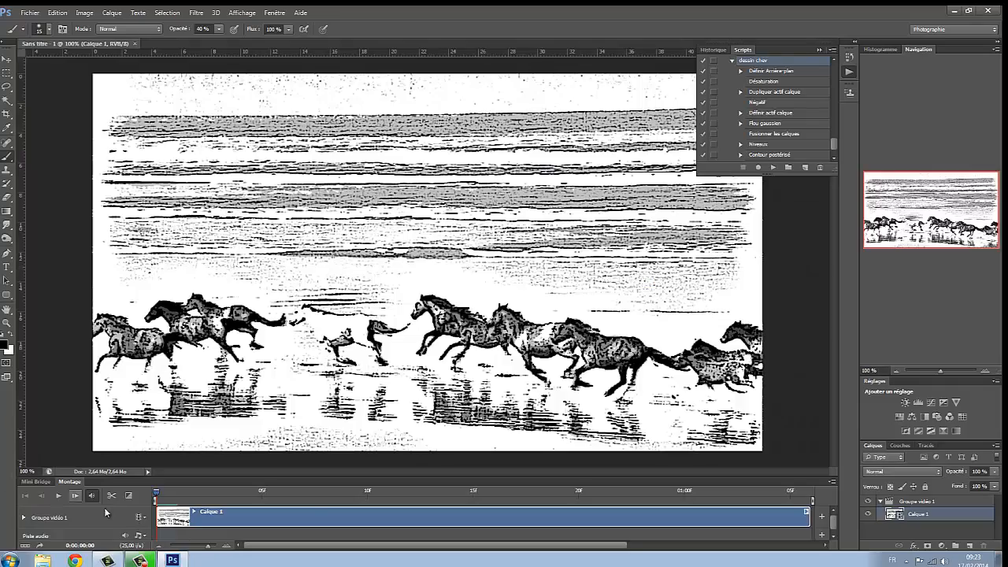
{"action": "left_click", "coordinate": [60, 497]}
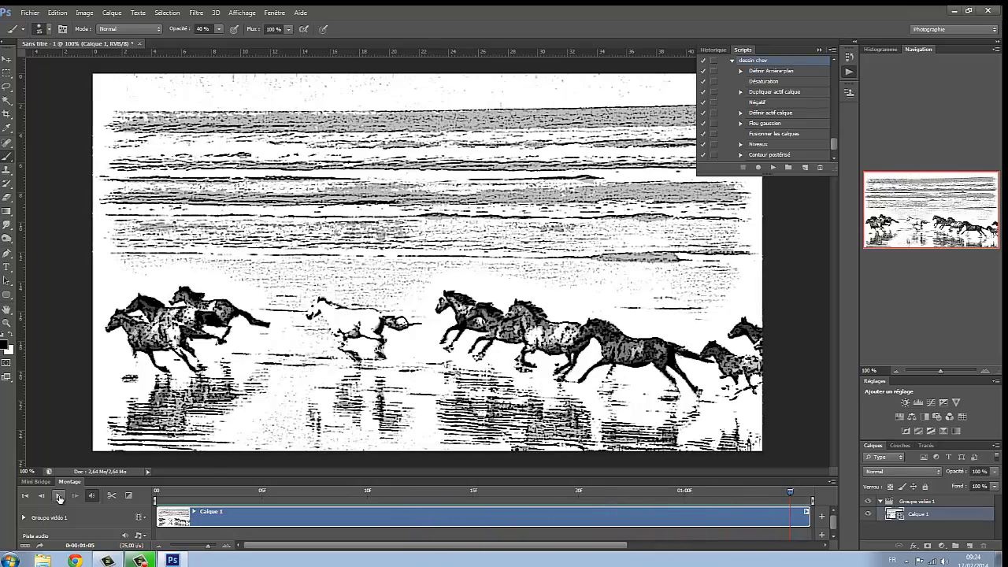
{"action": "left_click", "coordinate": [59, 498]}
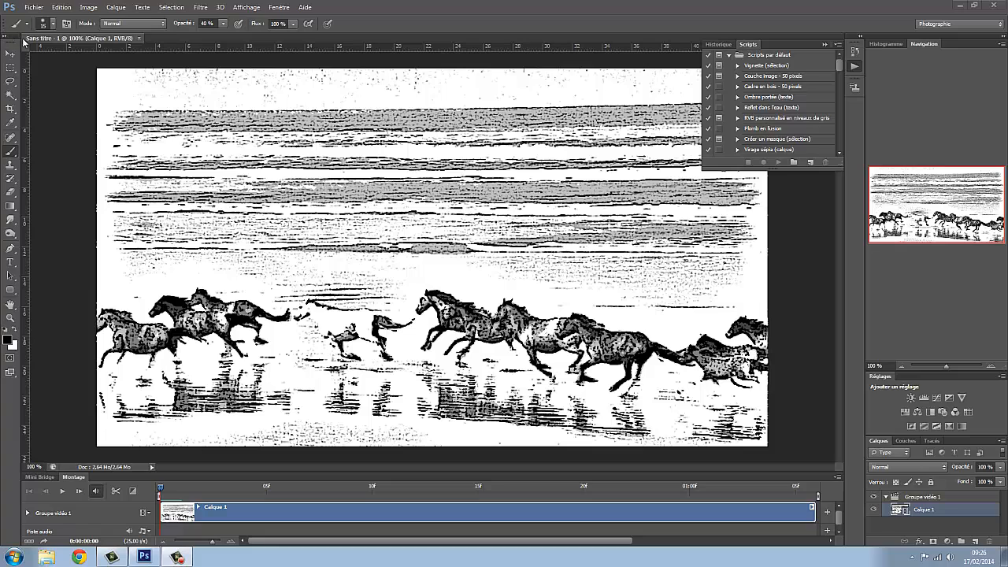
- Open the video render settings and review the available export formats, keeping QuickTime
{"action": "left_click", "coordinate": [34, 8]}
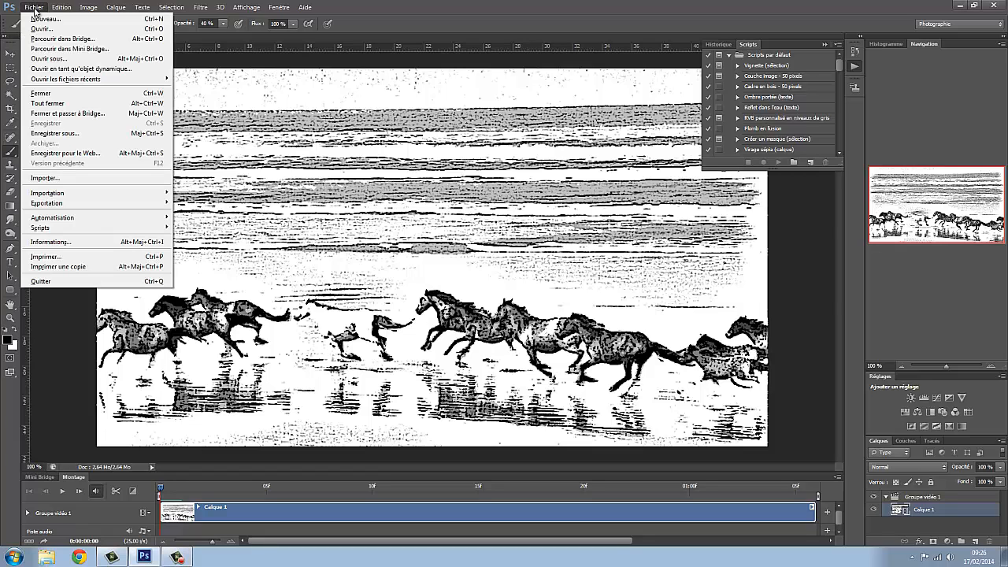
{"action": "mouse_move", "coordinate": [92, 207]}
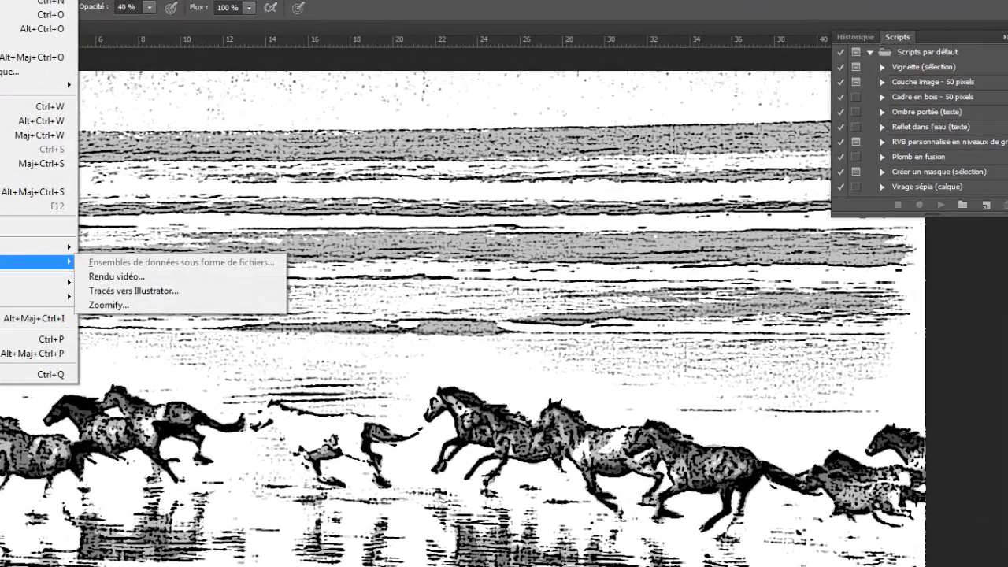
{"action": "left_click", "coordinate": [122, 270]}
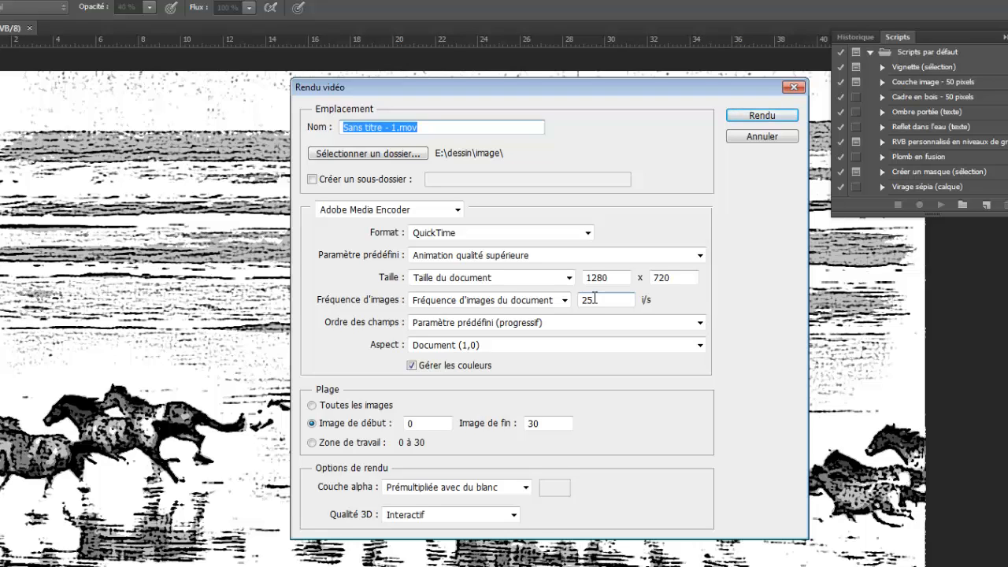
{"action": "left_click", "coordinate": [588, 234]}
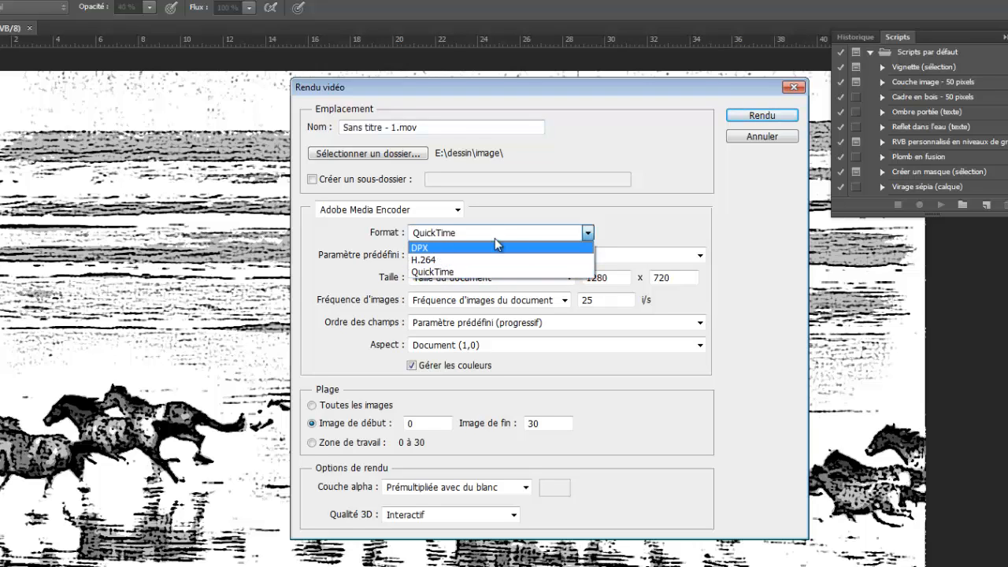
{"action": "left_click", "coordinate": [589, 233]}
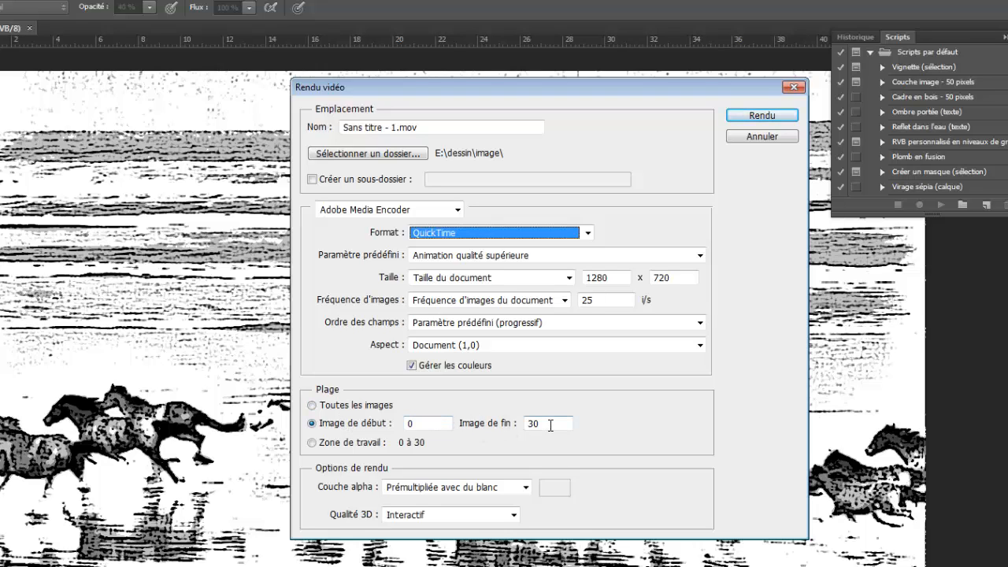
{"action": "left_click", "coordinate": [756, 118]}
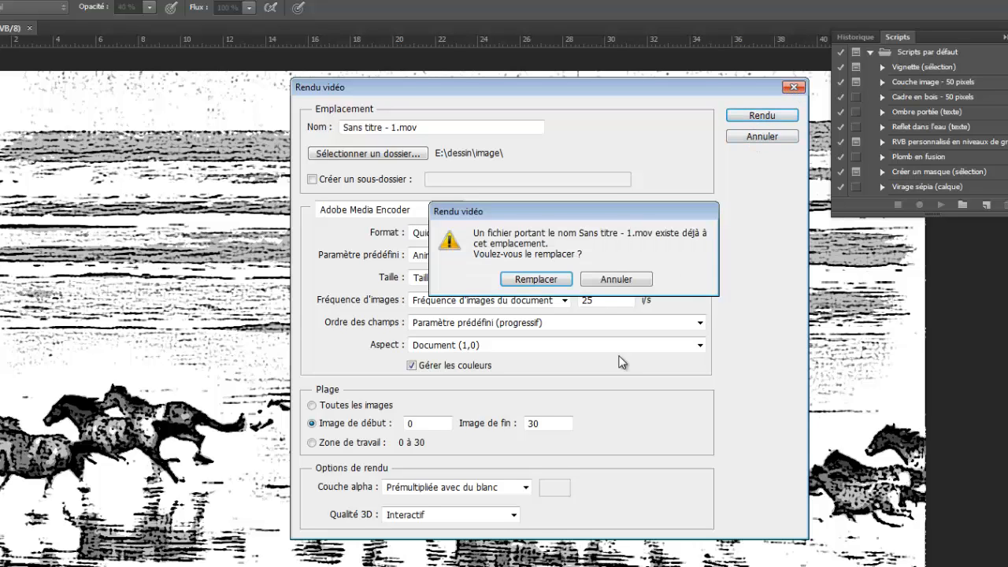
{"action": "left_click", "coordinate": [761, 134]}
{"action": "left_click", "coordinate": [615, 280]}
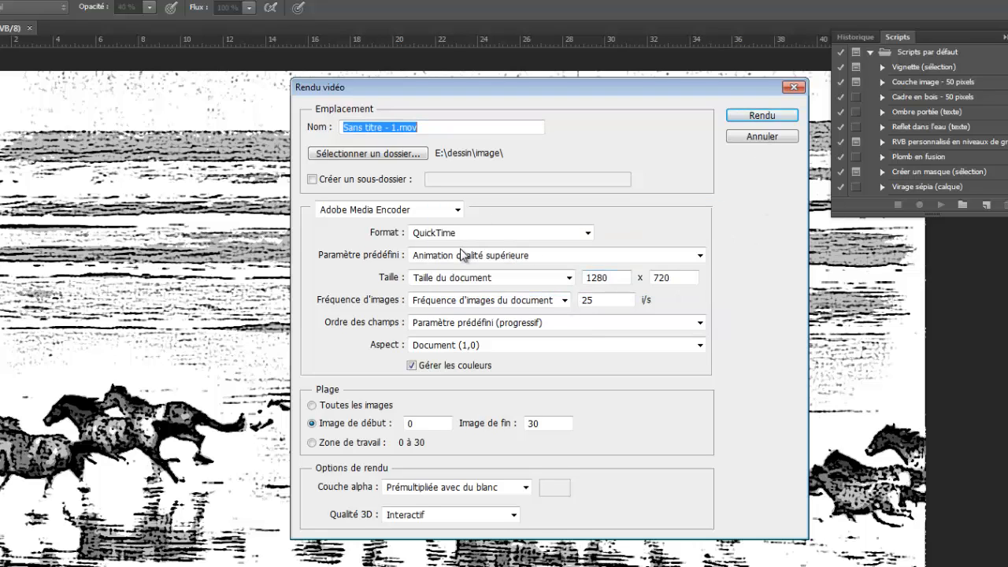
- Set the render destination to the "tuto sequence dessin" folder on drive E:
{"action": "left_click", "coordinate": [362, 155]}
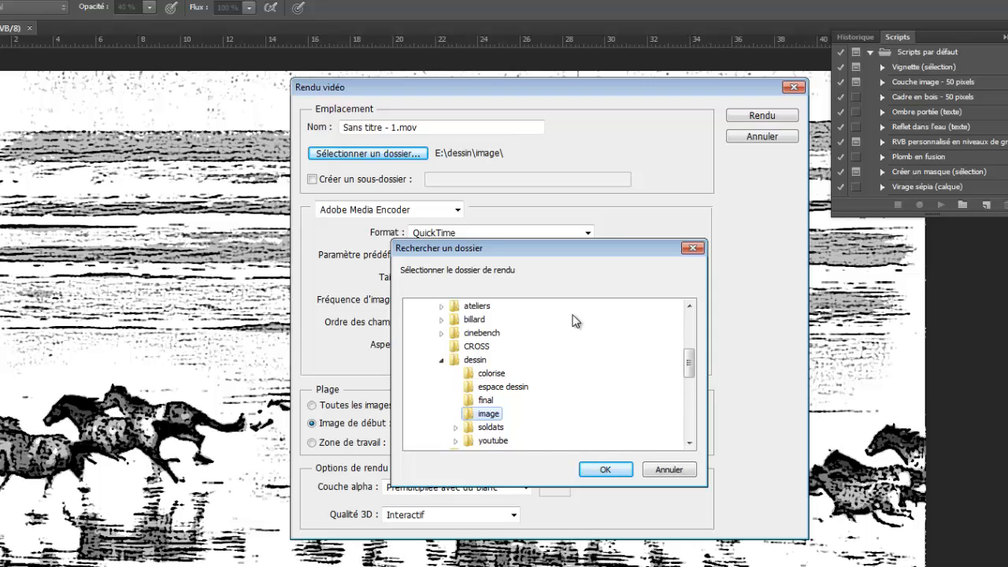
{"action": "left_click_drag", "start_coordinate": [696, 372], "coordinate": [694, 337]}
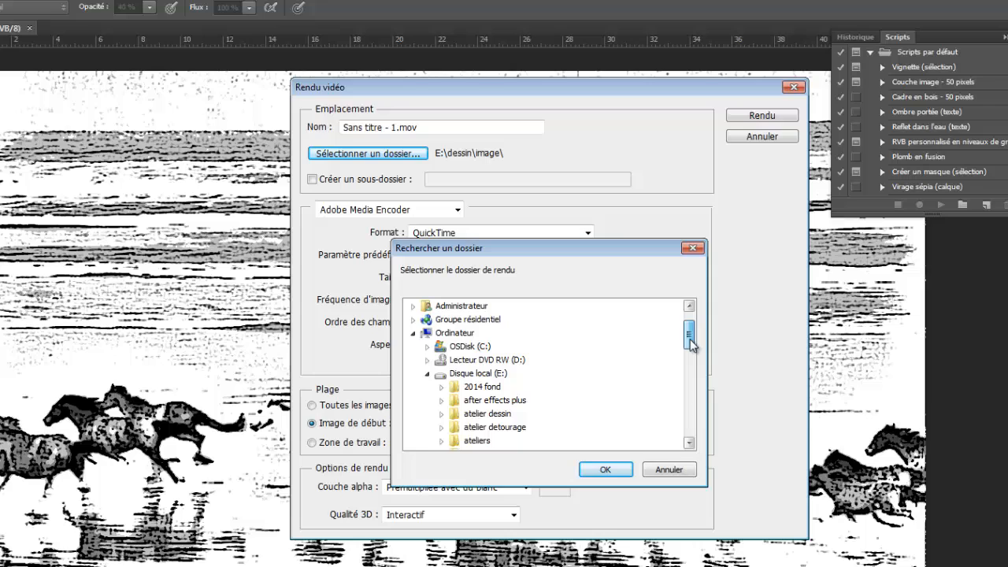
{"action": "double_click", "coordinate": [482, 373]}
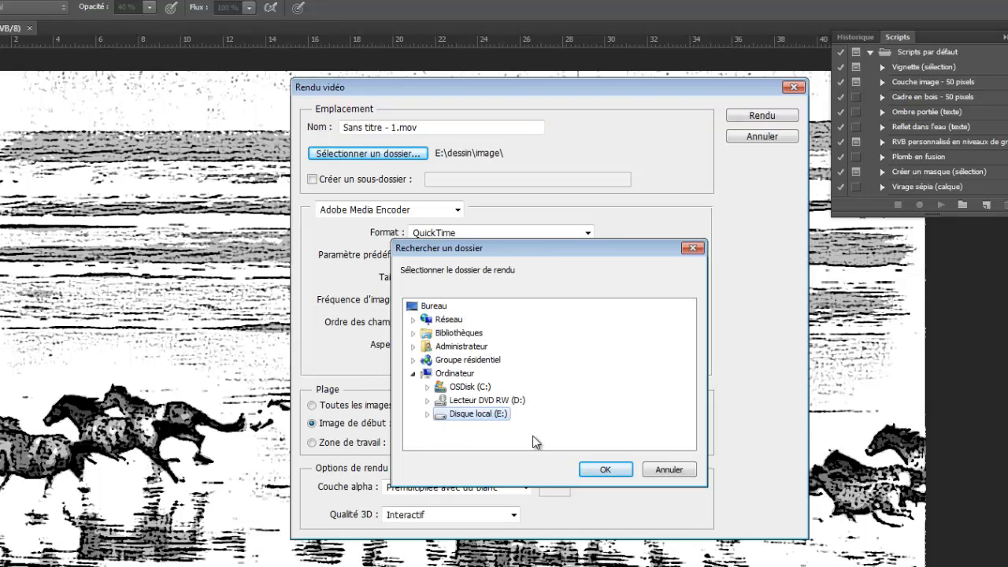
{"action": "left_click", "coordinate": [427, 413]}
{"action": "left_click_drag", "start_coordinate": [690, 352], "coordinate": [696, 415]}
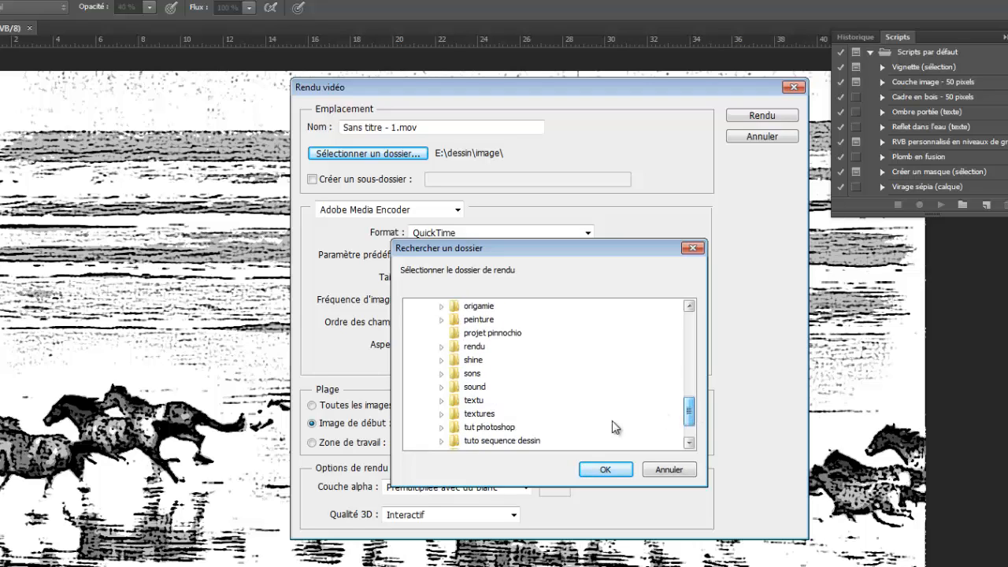
{"action": "left_click", "coordinate": [441, 442]}
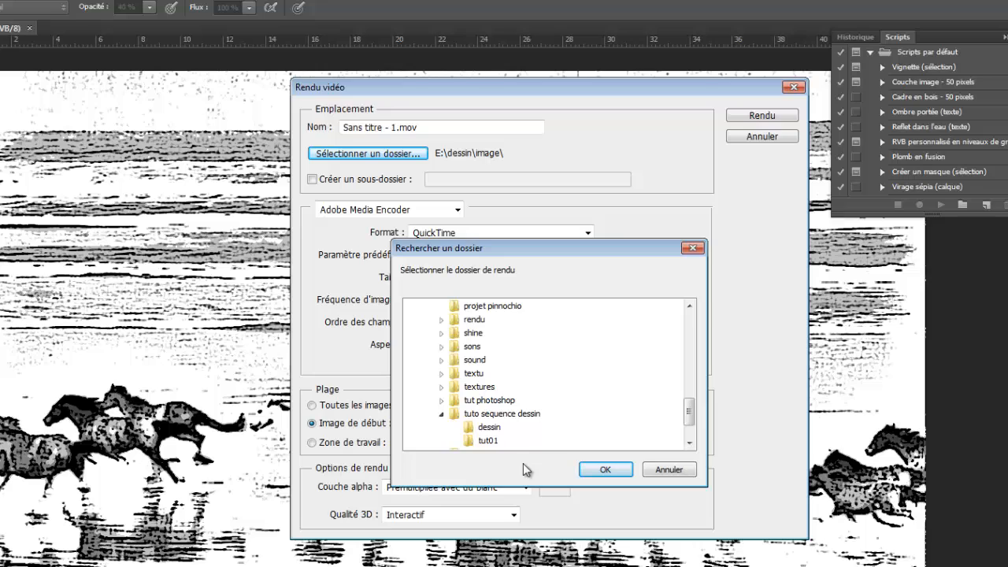
{"action": "left_click", "coordinate": [486, 416]}
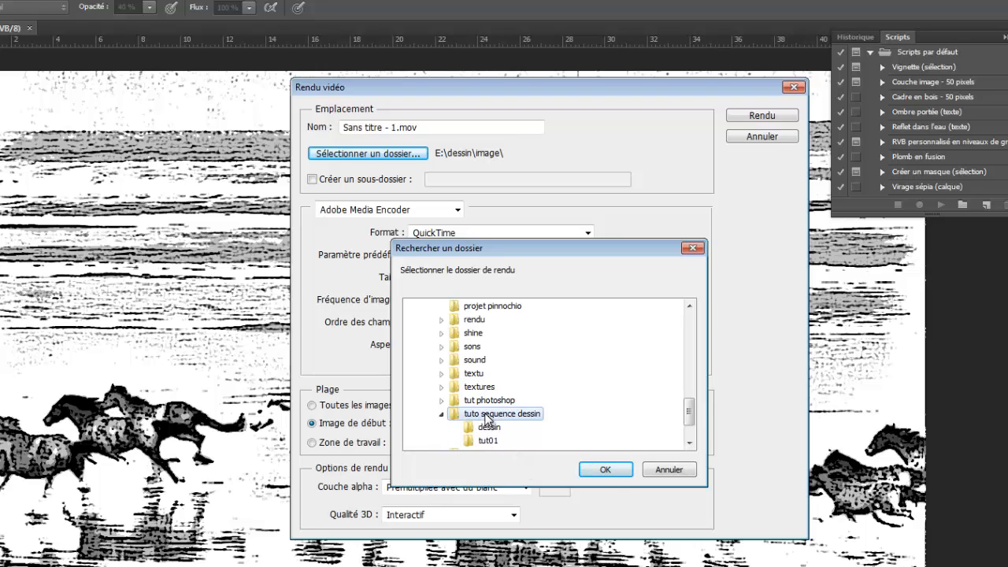
{"action": "left_click", "coordinate": [606, 470]}
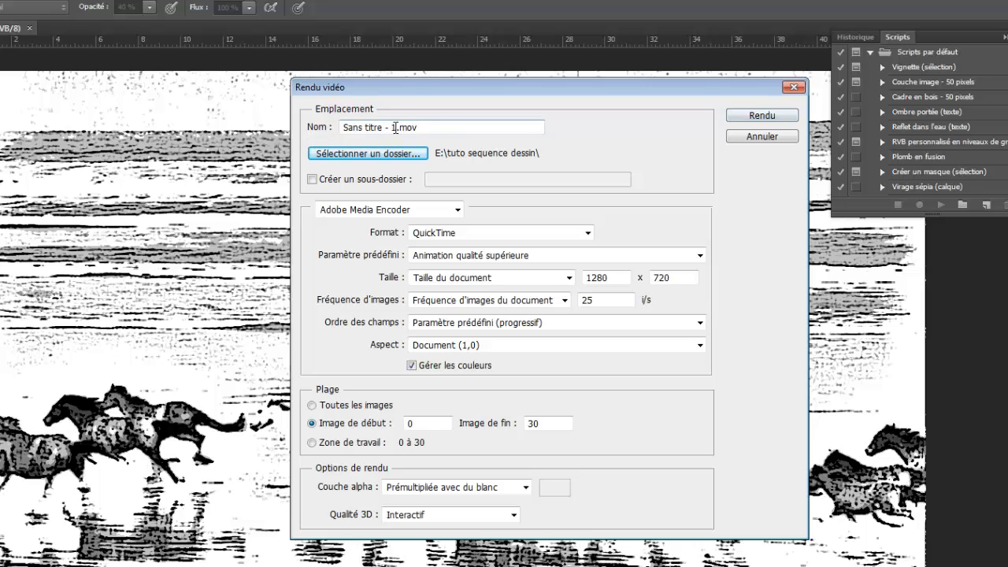
- Name the movie "chev_dessin - 1.mov" and render it
{"action": "left_click_drag", "start_coordinate": [385, 127], "coordinate": [334, 128]}
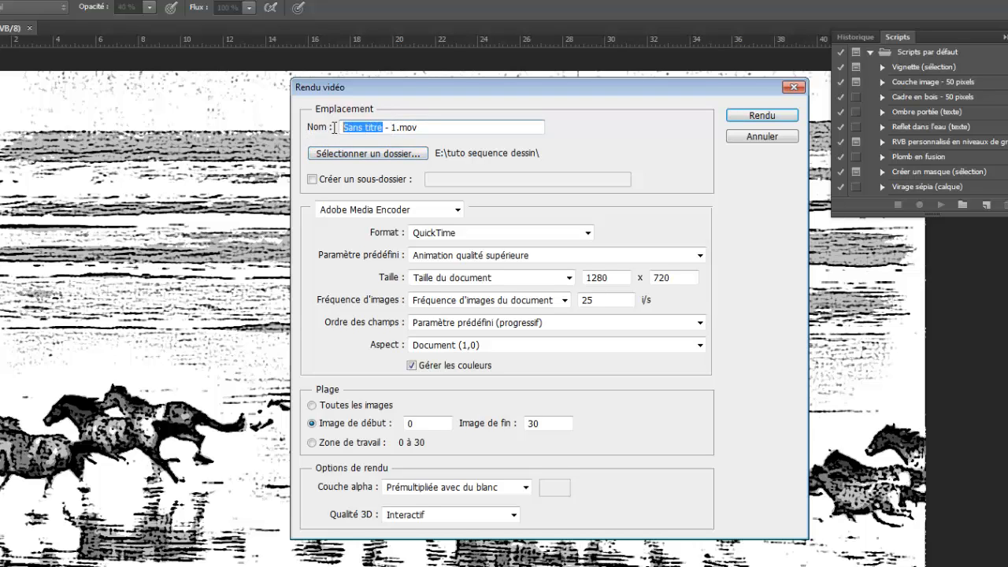
{"action": "key", "text": "BackSpace"}
{"action": "type", "text": "c"}
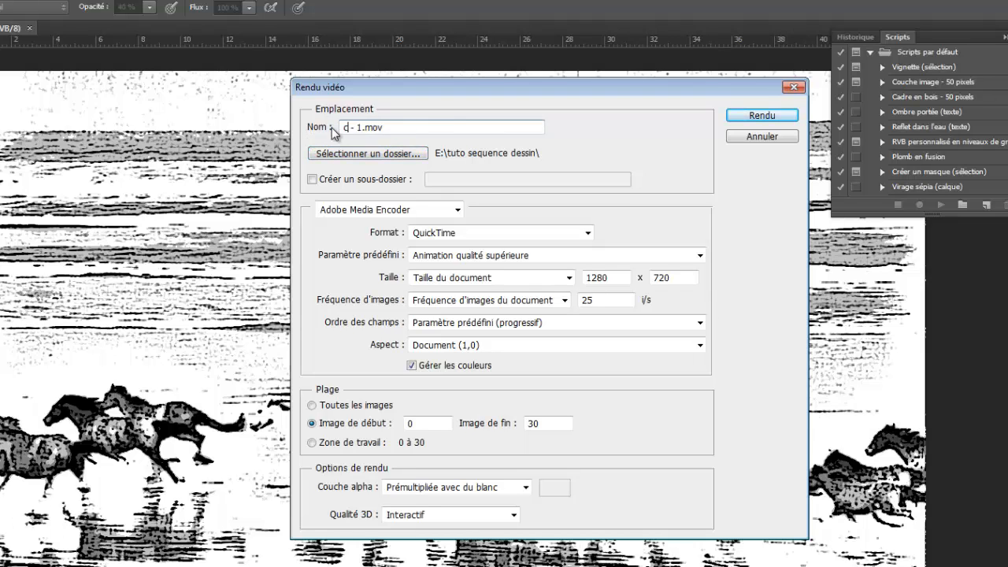
{"action": "type", "text": "hev_dessin"}
{"action": "left_click", "coordinate": [764, 118]}
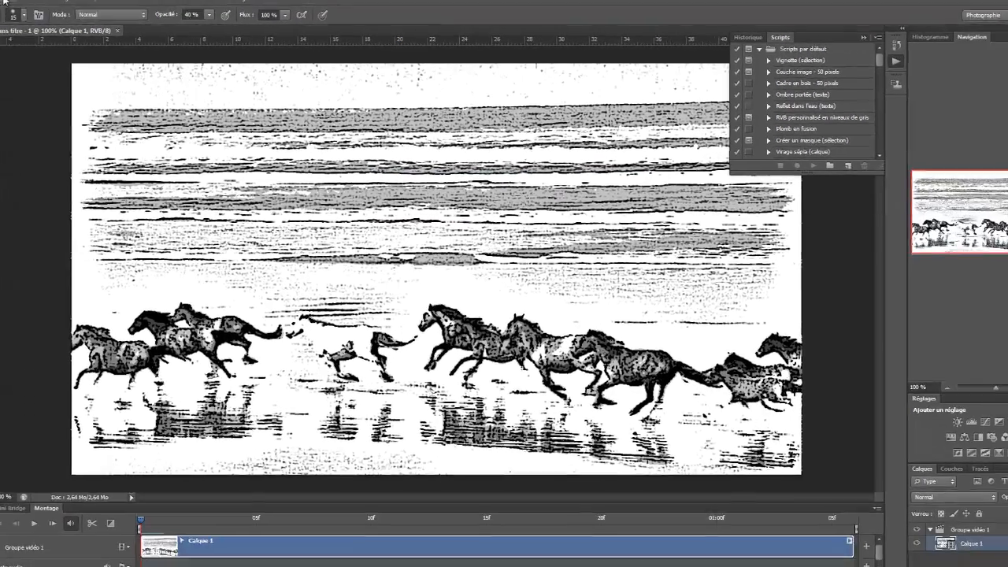
- Quit Photoshop and open the recent project tutoseq in Adobe Premiere Pro
{"action": "left_click", "coordinate": [33, 2]}
{"action": "left_click", "coordinate": [60, 275]}
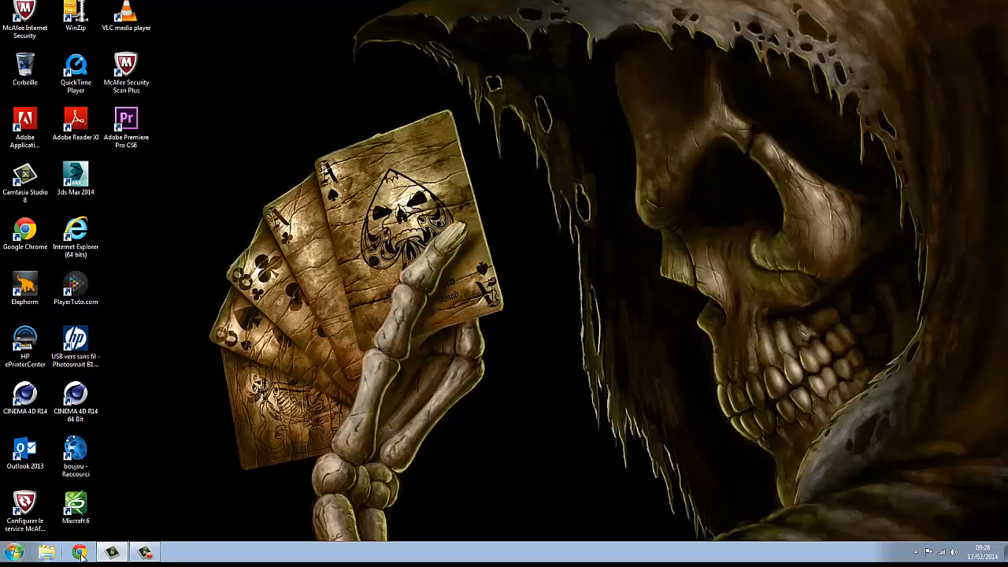
{"action": "double_click", "coordinate": [137, 122]}
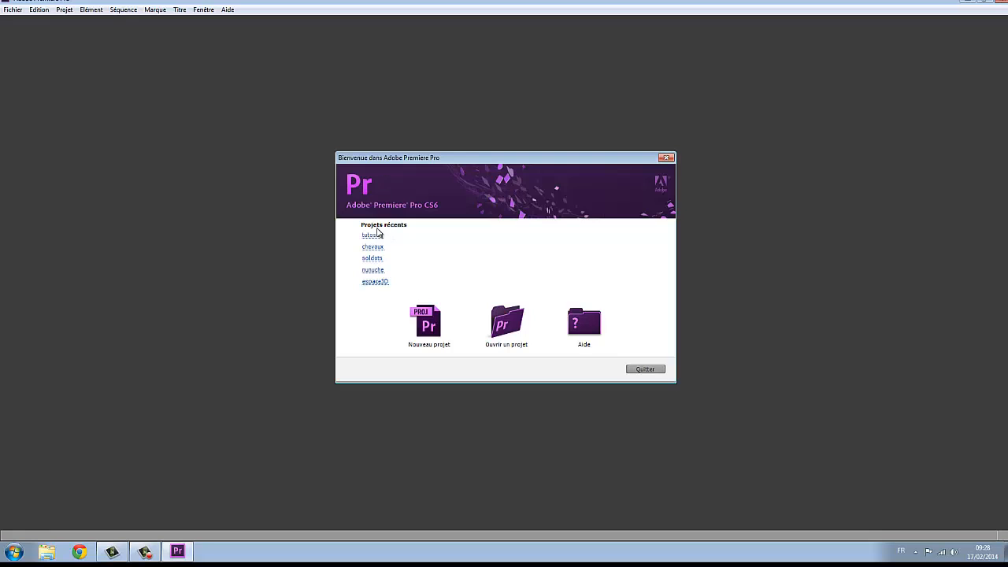
{"action": "left_click", "coordinate": [372, 235]}
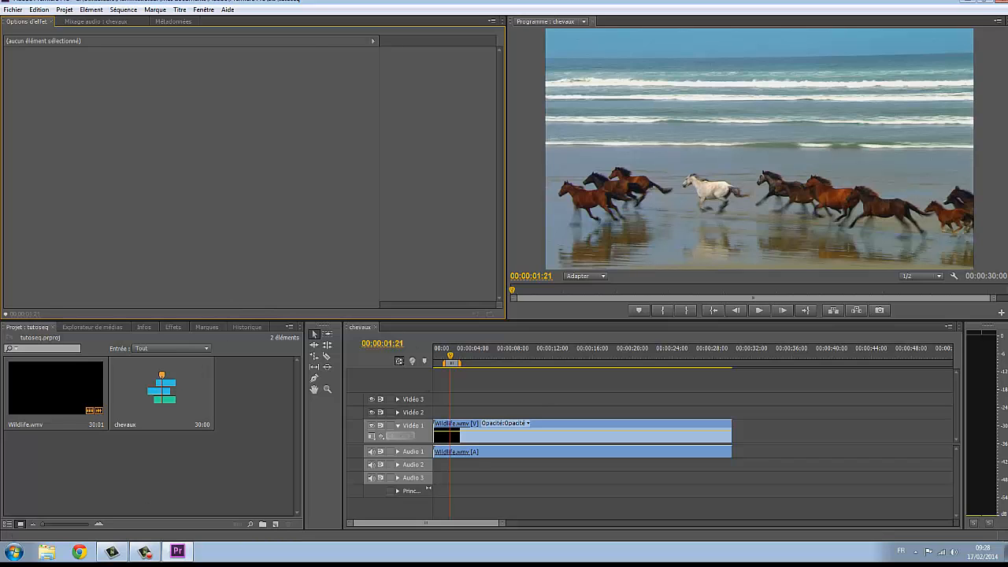
- Import the "chev_dessin - 1" movie from the "tuto sequence dessin" folder on drive E: into the project
{"action": "left_click", "coordinate": [47, 552]}
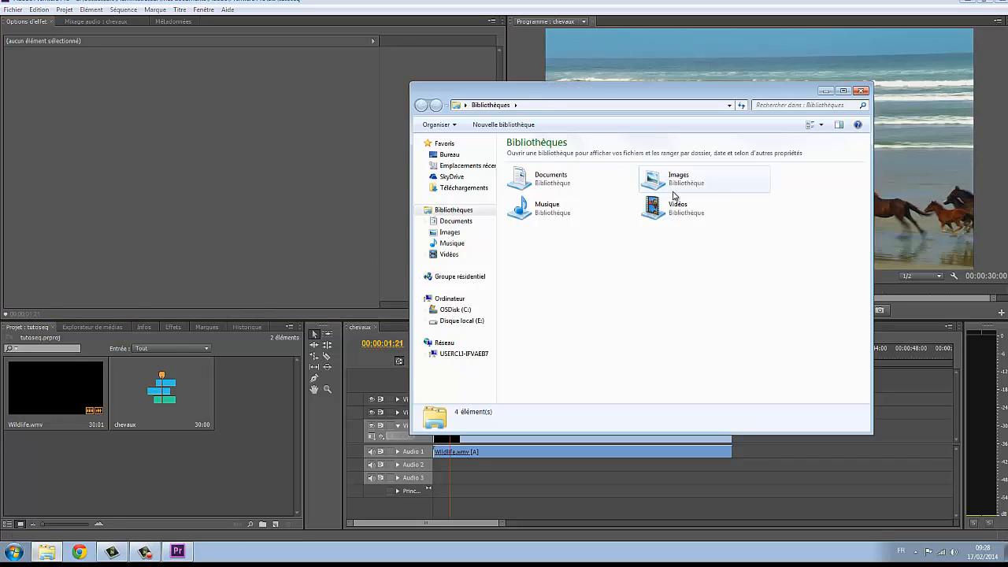
{"action": "left_click", "coordinate": [446, 321]}
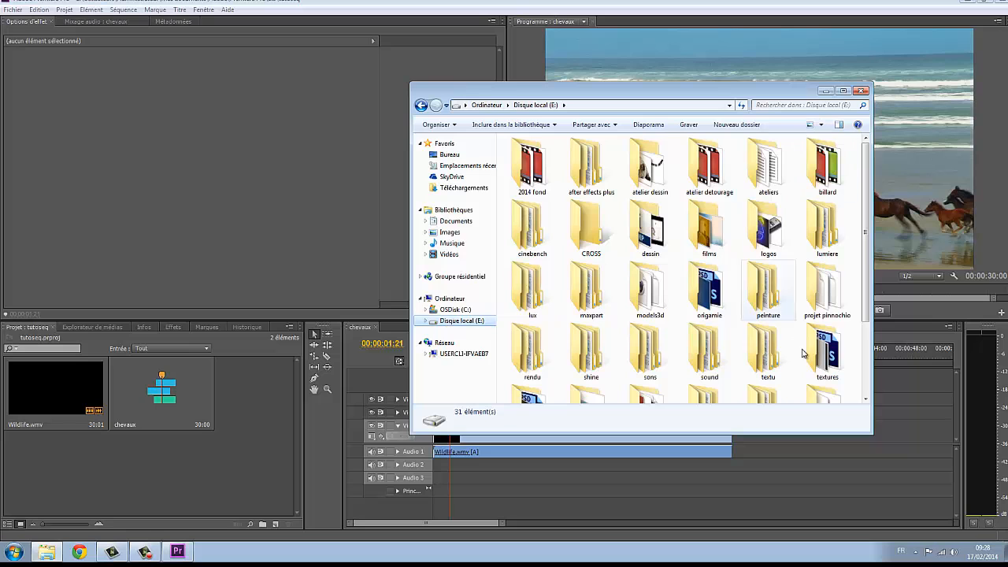
{"action": "scroll", "coordinate": [871, 287], "scroll_direction": "down", "scroll_amount": 3}
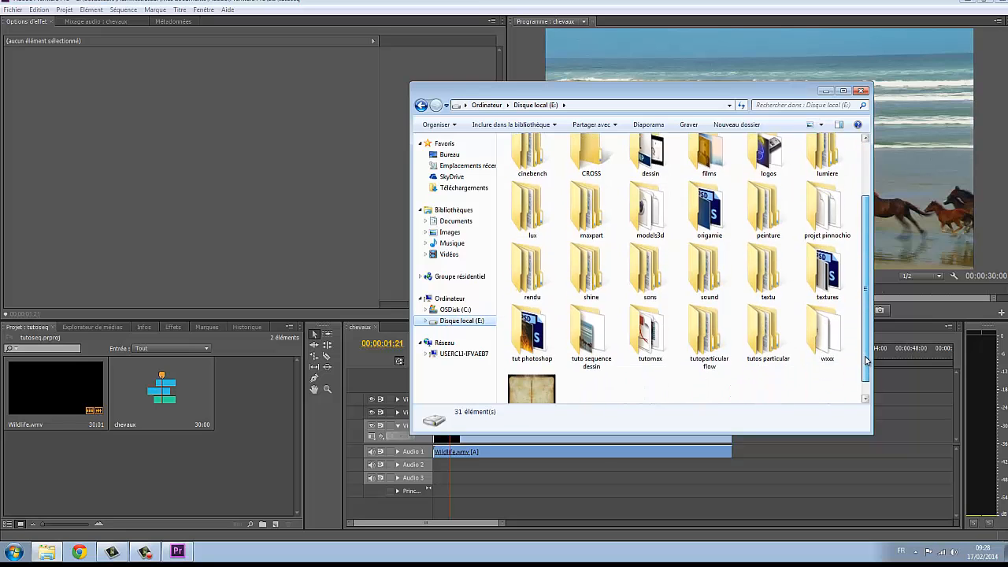
{"action": "double_click", "coordinate": [591, 319]}
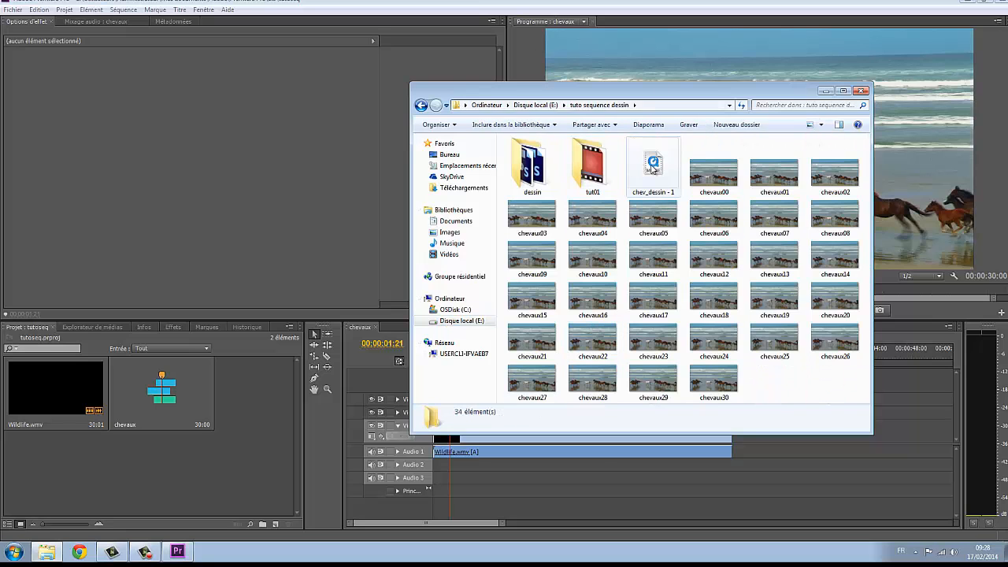
{"action": "left_click_drag", "start_coordinate": [653, 165], "coordinate": [253, 415]}
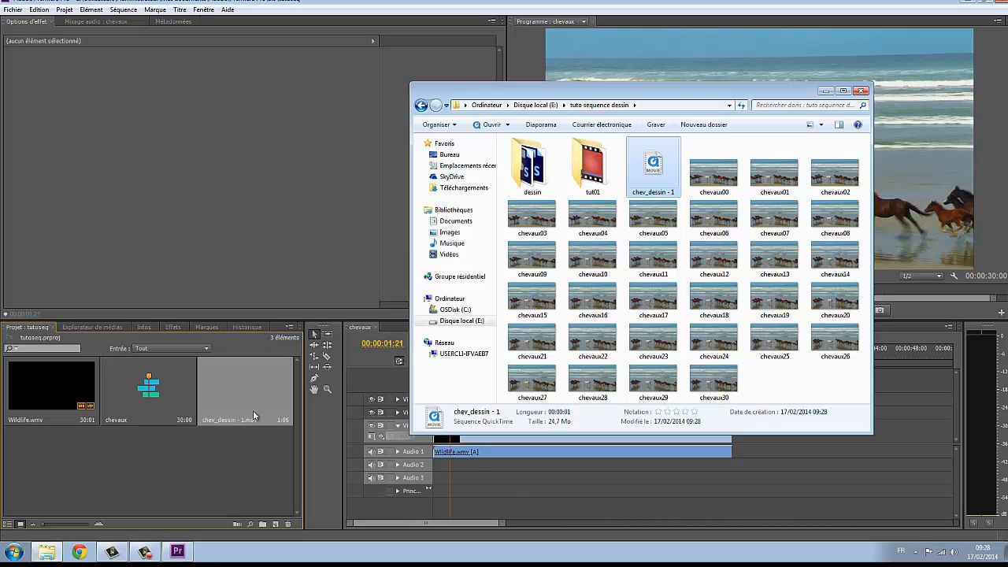
{"action": "left_click", "coordinate": [860, 91]}
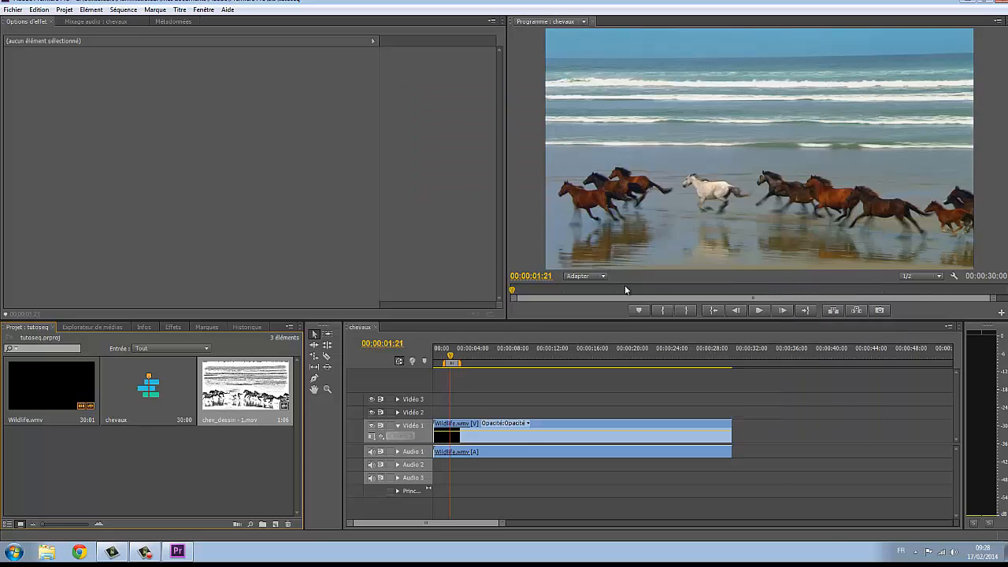
- Place the chev_dessin - 1.mov clip on the Vidéo 2 track starting at 00:00:01:07
{"action": "left_click", "coordinate": [444, 354]}
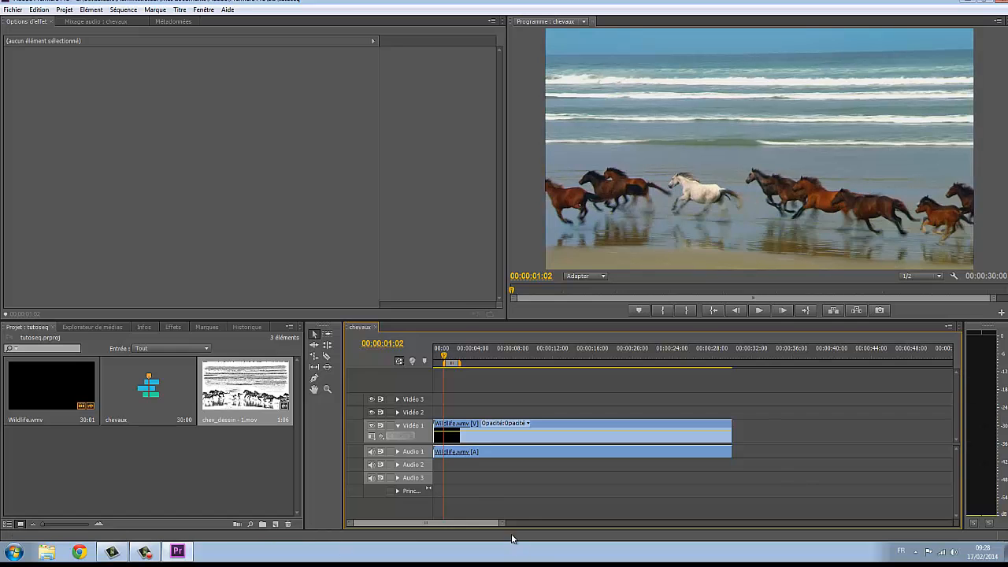
{"action": "left_click_drag", "start_coordinate": [502, 524], "coordinate": [542, 524]}
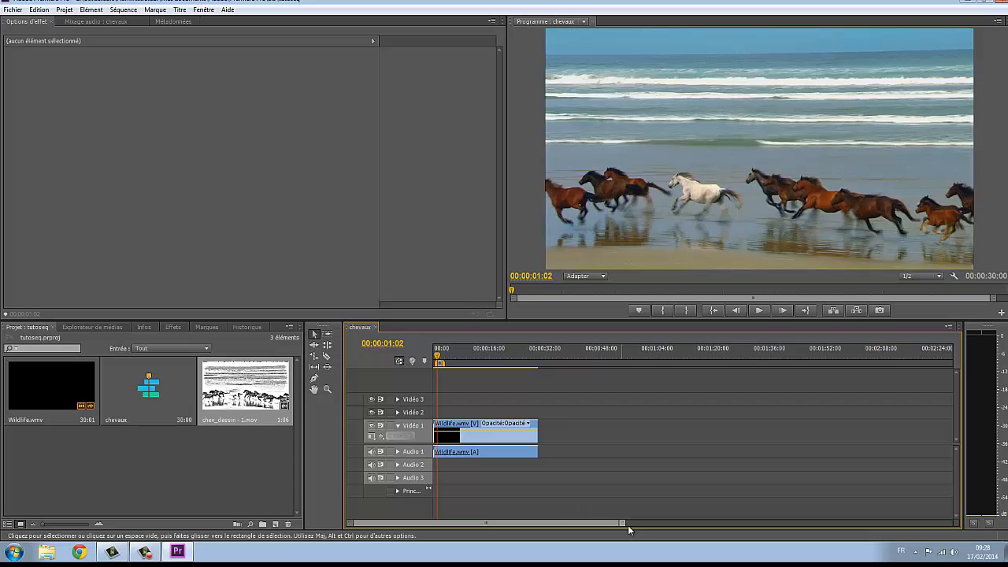
{"action": "left_click_drag", "start_coordinate": [627, 526], "coordinate": [544, 533]}
{"action": "left_click", "coordinate": [484, 359]}
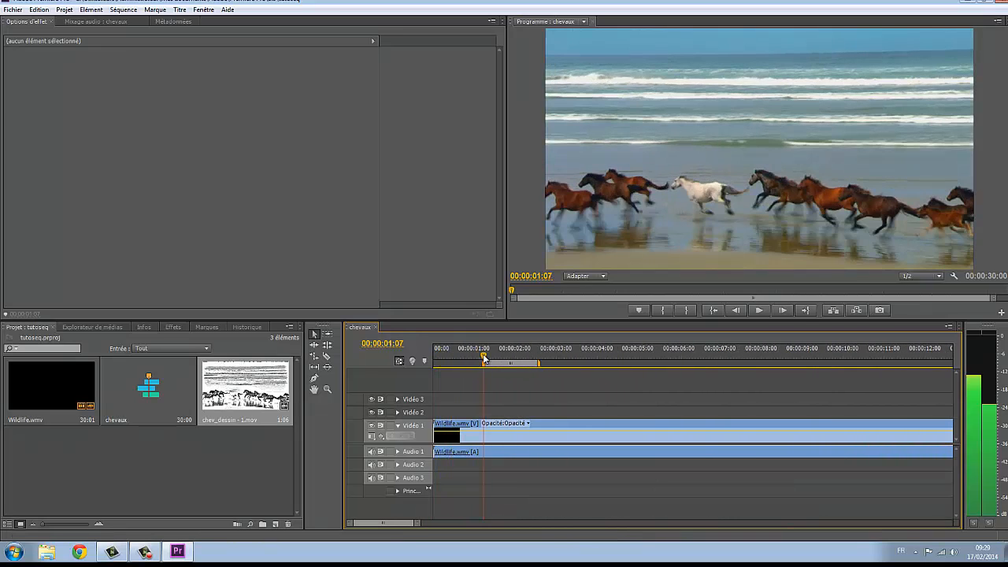
{"action": "mouse_move", "coordinate": [228, 390]}
{"action": "left_mouse_down"}
{"action": "mouse_move", "coordinate": [497, 392]}
{"action": "mouse_move", "coordinate": [495, 416]}
{"action": "left_mouse_up"}
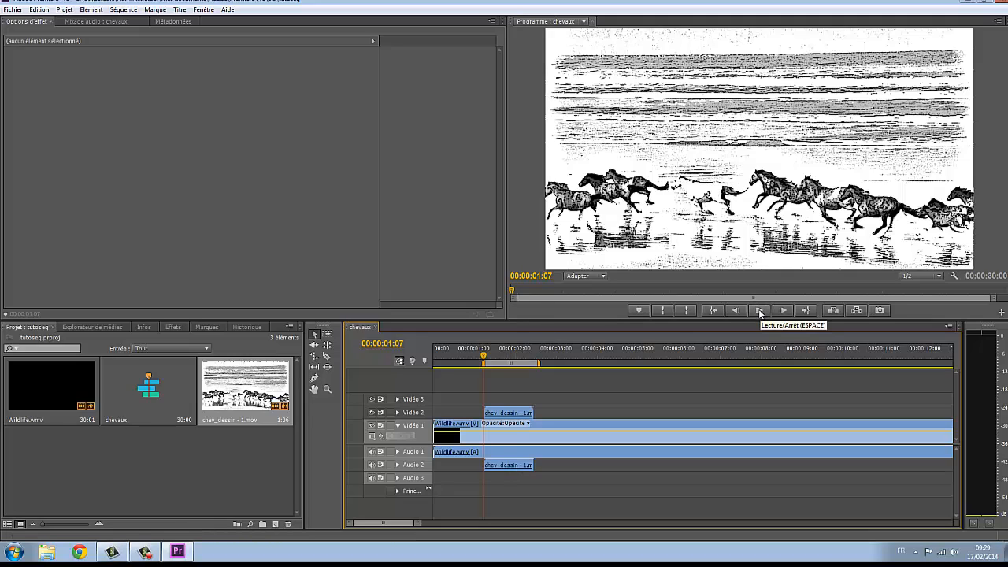
- Play the sequence from 00:00:00:23 to check how the drawn clip fits over the horse footage
{"action": "left_click_drag", "start_coordinate": [488, 357], "coordinate": [464, 357]}
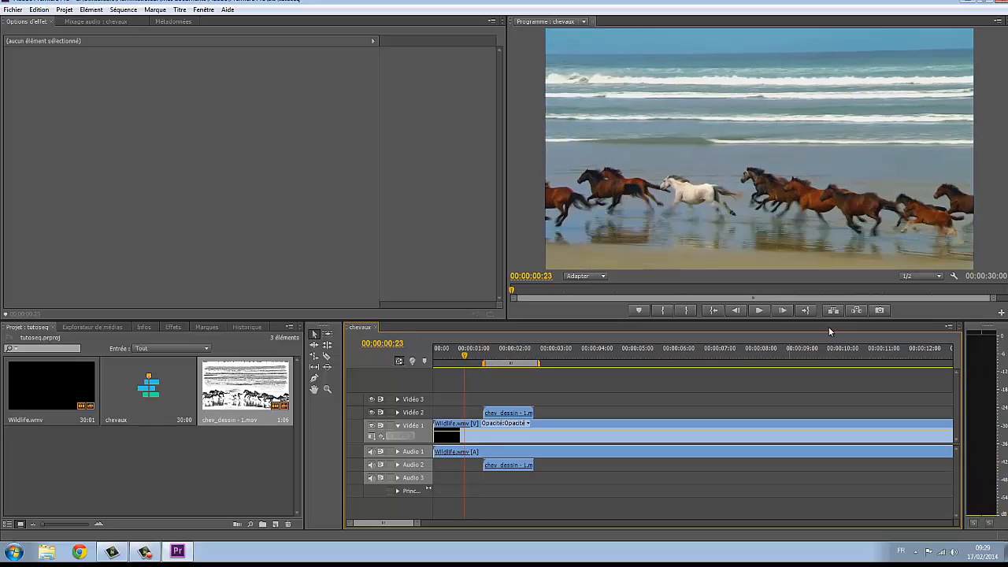
{"action": "left_click", "coordinate": [761, 310]}
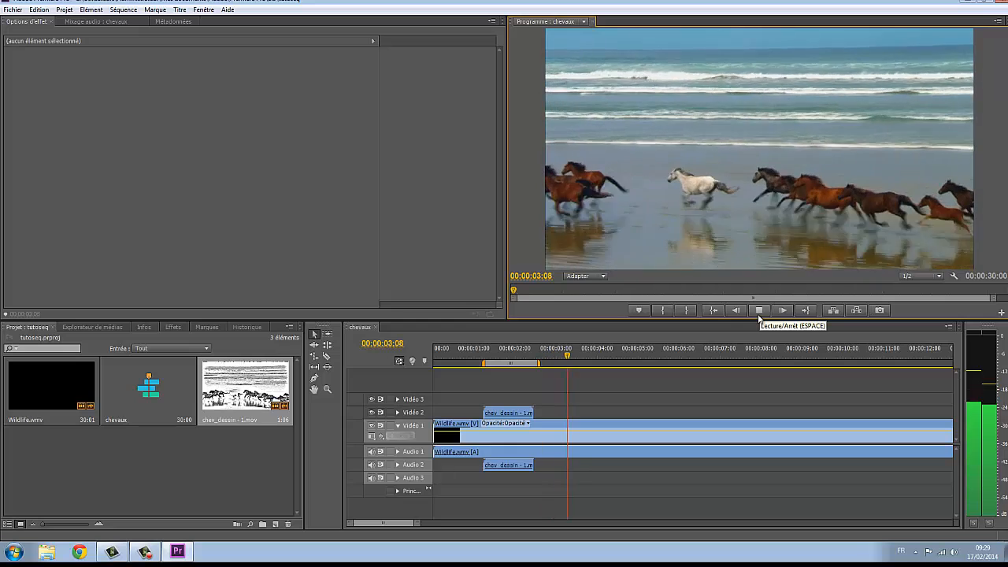
{"action": "left_click", "coordinate": [759, 310]}
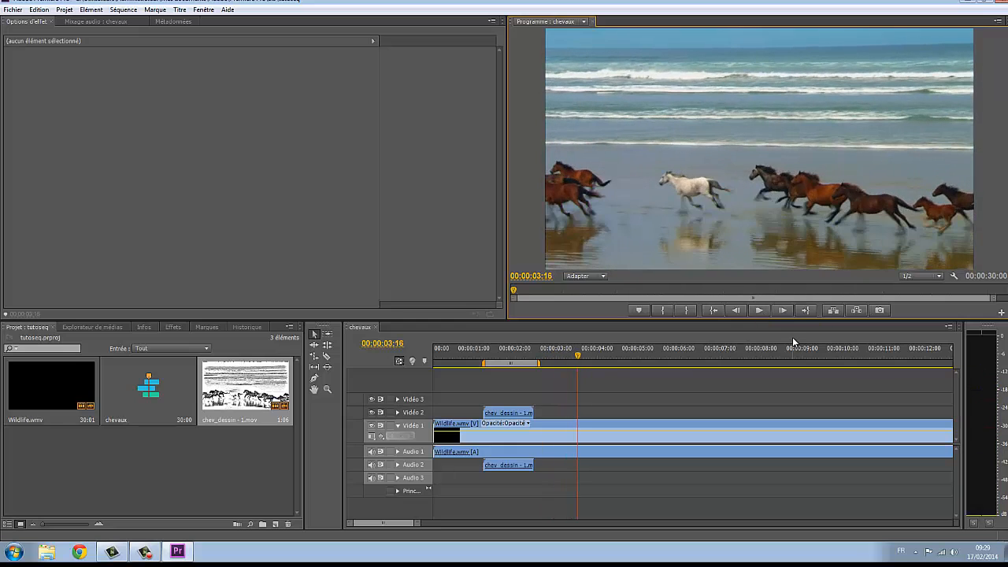
- Unlink the chev_dessin - 1.mov clip's video and audio, and delete its audio from the Audio 2 track
{"action": "left_click", "coordinate": [505, 414]}
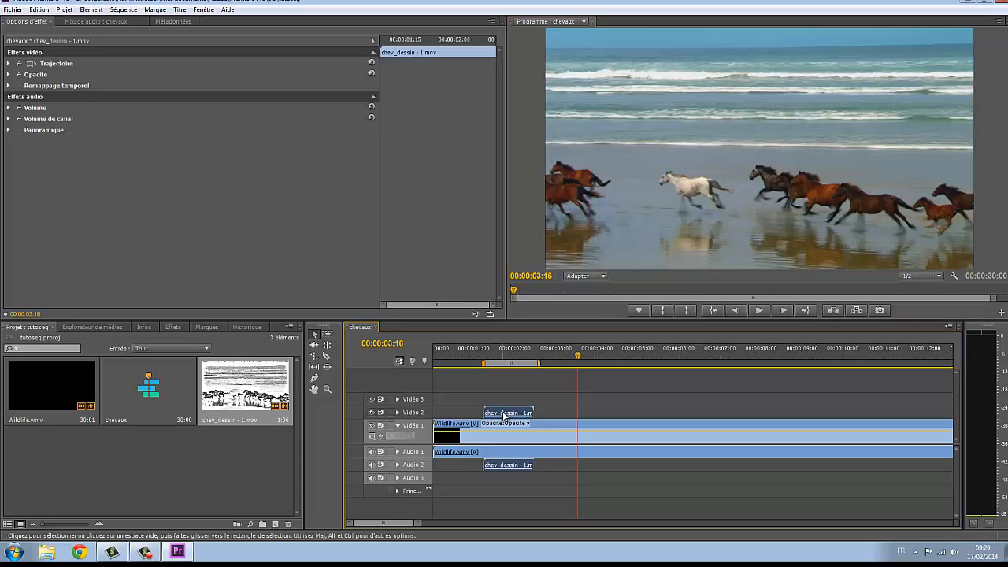
{"action": "right_click", "coordinate": [513, 467]}
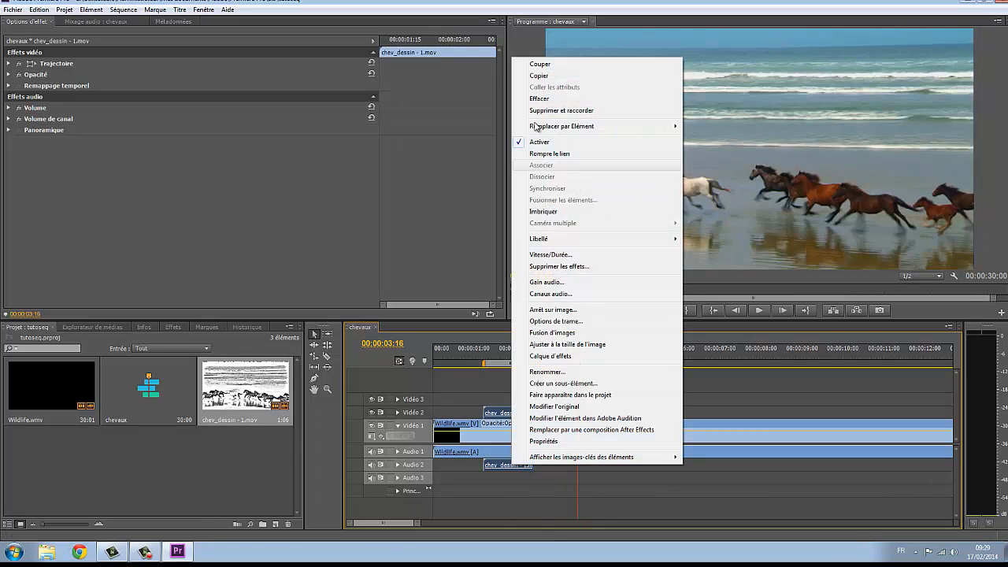
{"action": "left_click", "coordinate": [555, 154]}
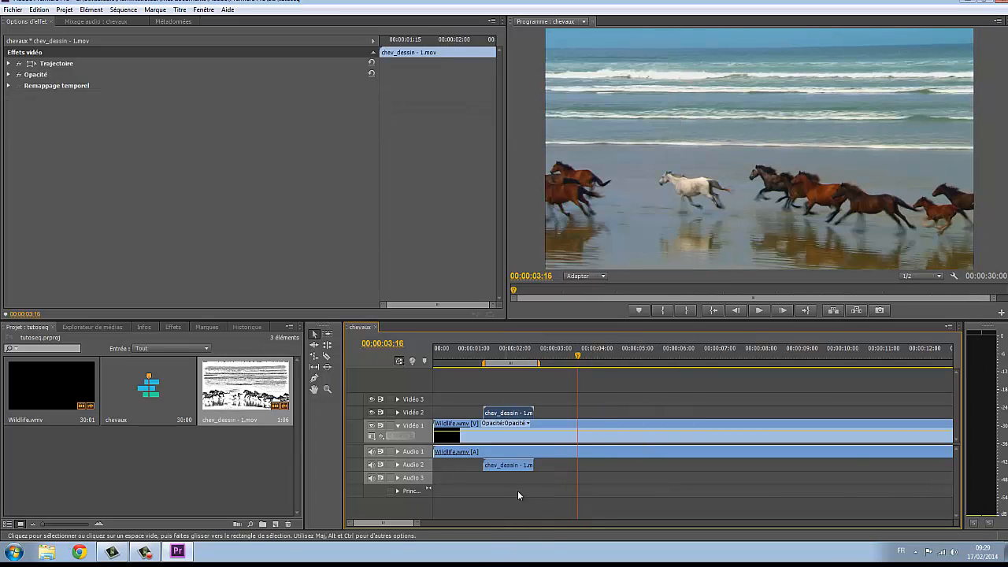
{"action": "left_click", "coordinate": [522, 466]}
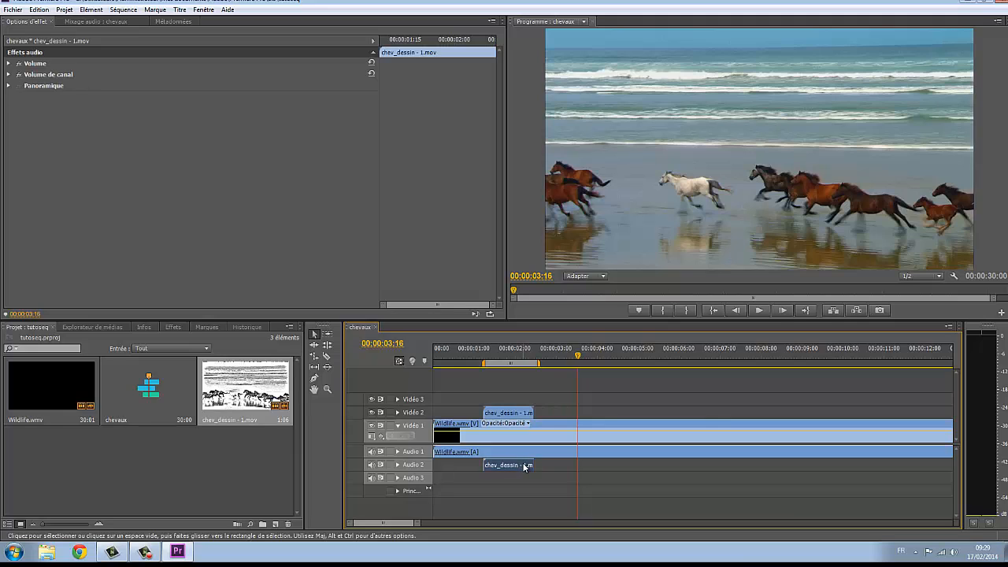
{"action": "key", "text": "Delete"}
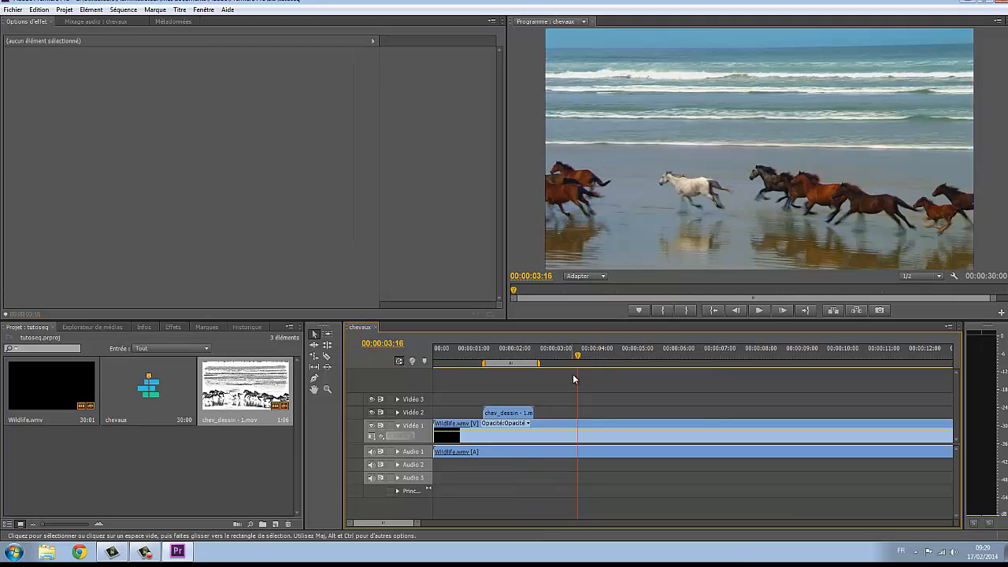
- Extend the work area from the start of the sequence to past the 12-second mark and render the preview
{"action": "left_click_drag", "start_coordinate": [483, 363], "coordinate": [433, 364]}
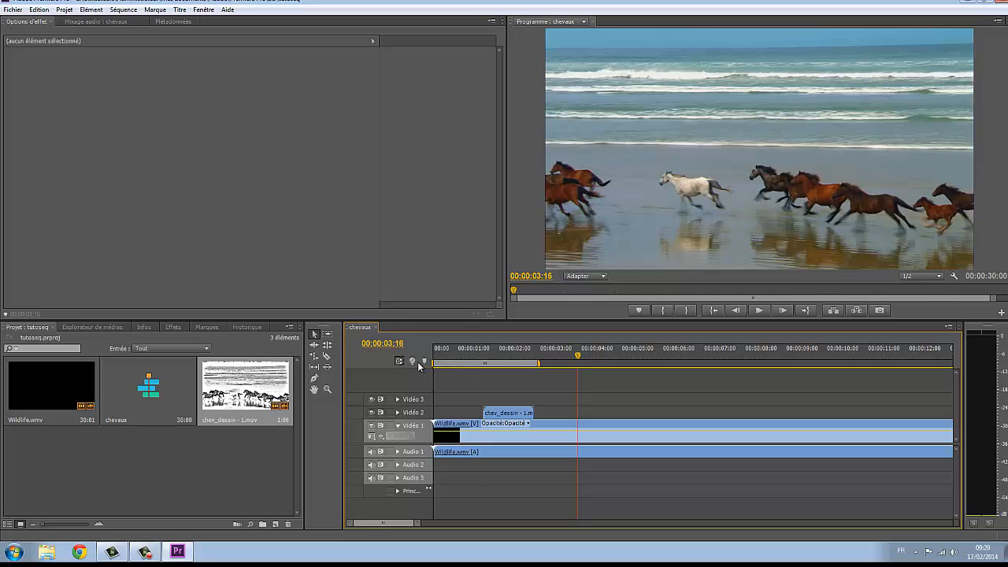
{"action": "left_click_drag", "start_coordinate": [545, 370], "coordinate": [940, 375]}
{"action": "key", "text": "Return"}
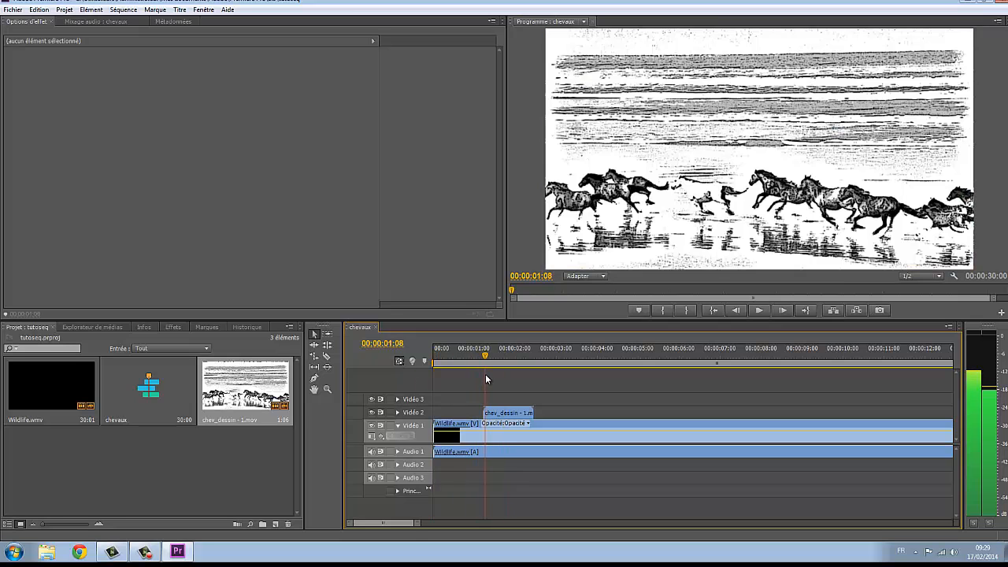
- Fade in the chev_dessin - 1.mov clip with opacity keyframes of 0% at 00:00:01:08 and 99% at 00:00:01:09
{"action": "left_click", "coordinate": [507, 414]}
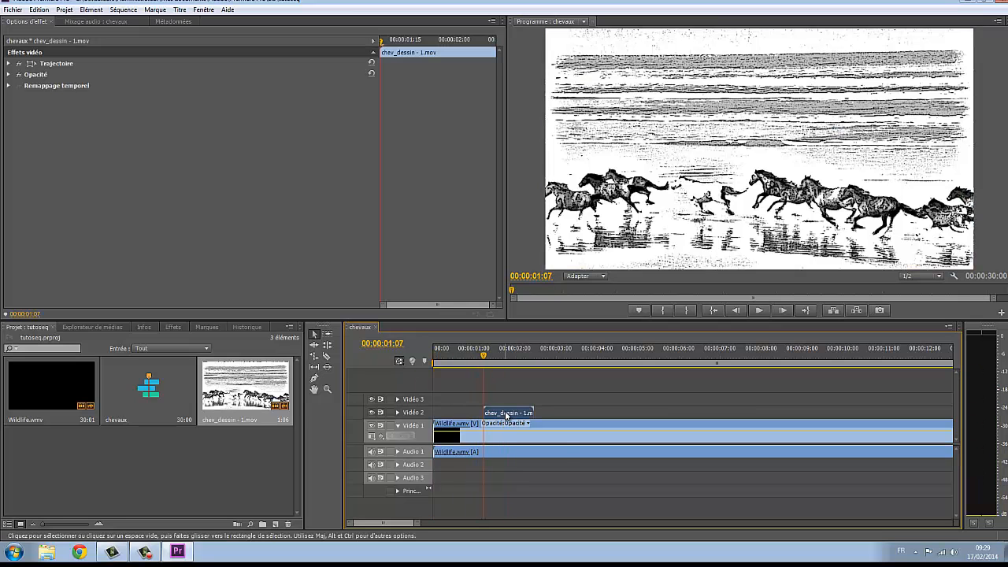
{"action": "left_click", "coordinate": [8, 74]}
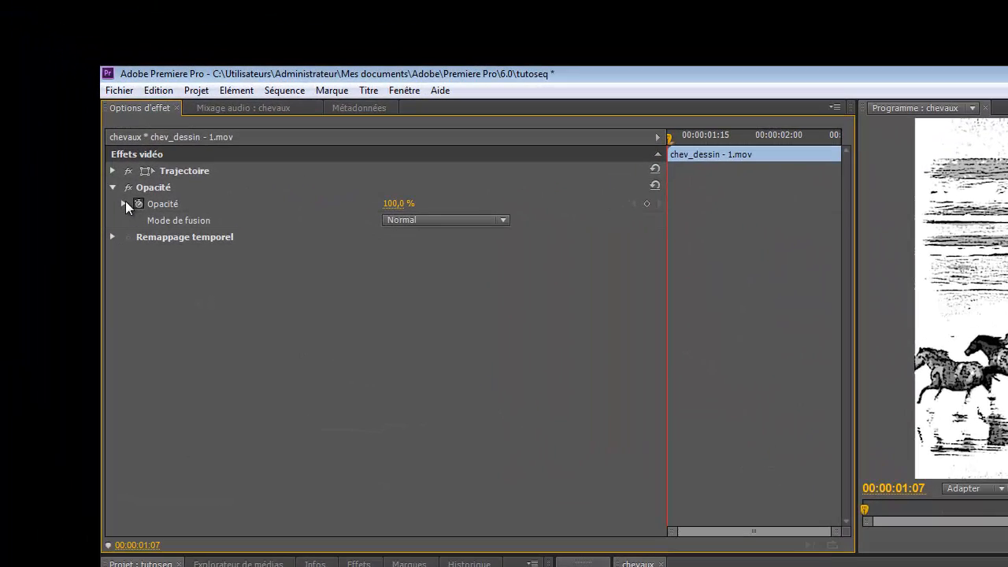
{"action": "left_click", "coordinate": [16, 85]}
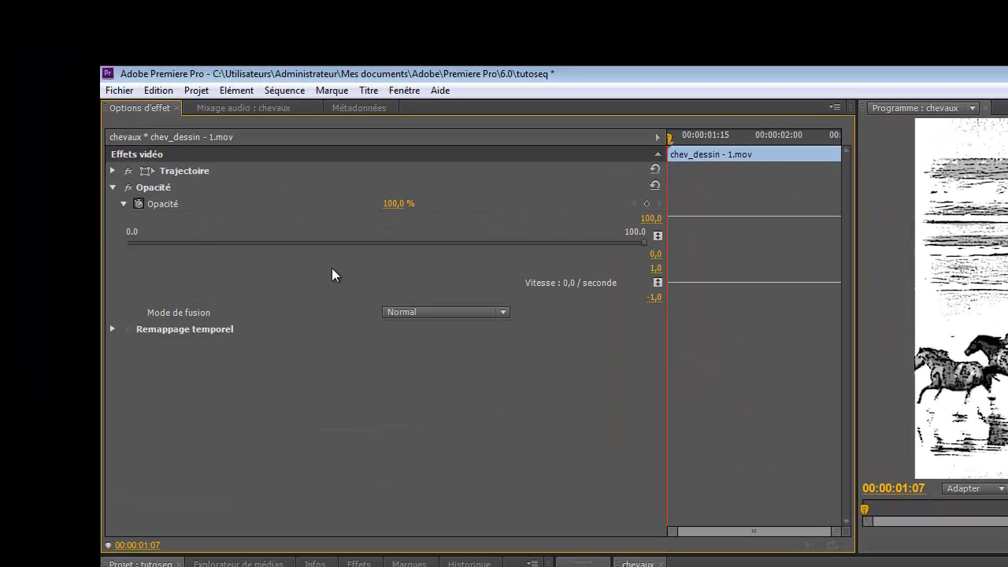
{"action": "left_click", "coordinate": [672, 136]}
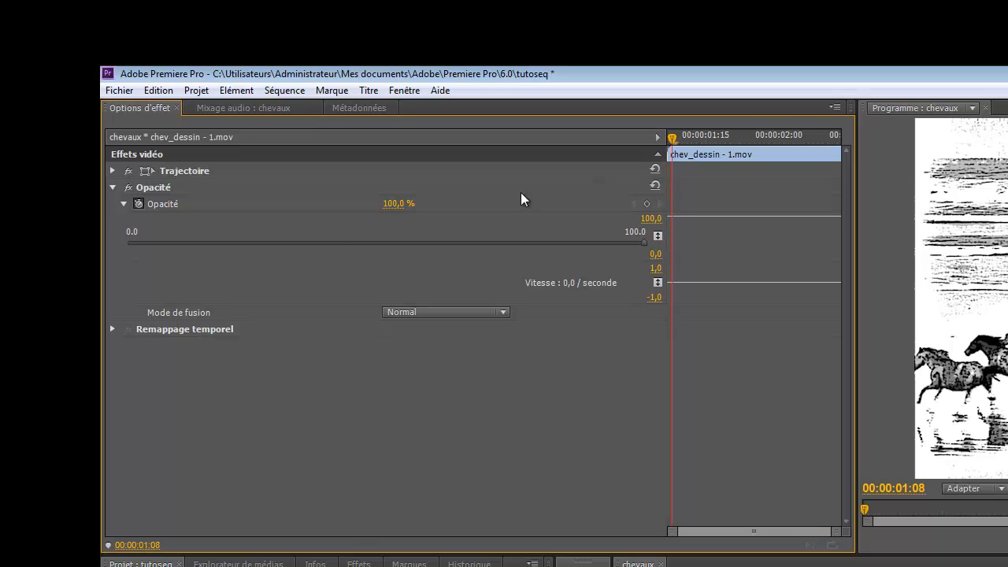
{"action": "left_click_drag", "start_coordinate": [391, 212], "coordinate": [232, 216]}
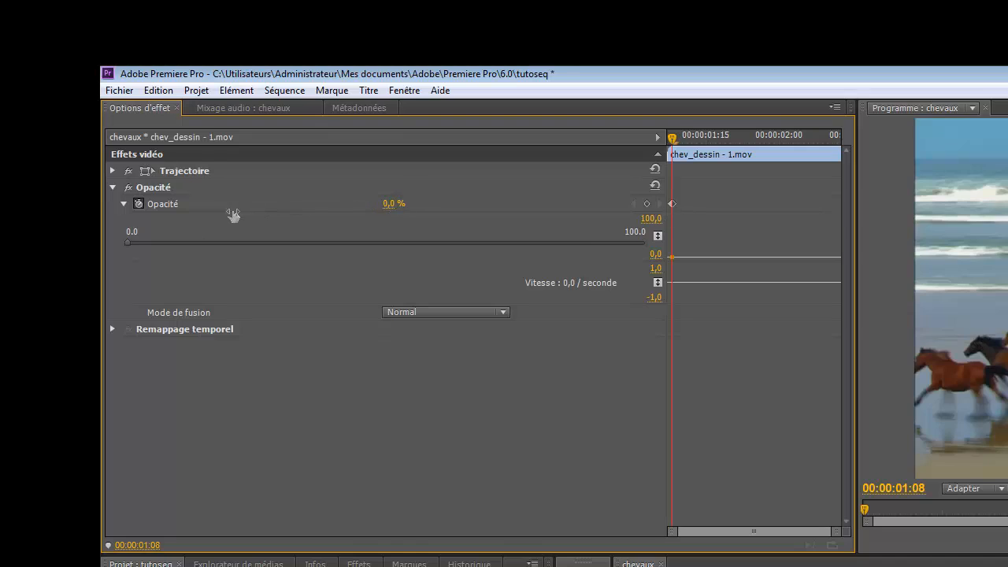
{"action": "left_click", "coordinate": [672, 258]}
{"action": "left_click_drag", "start_coordinate": [672, 136], "coordinate": [677, 137]}
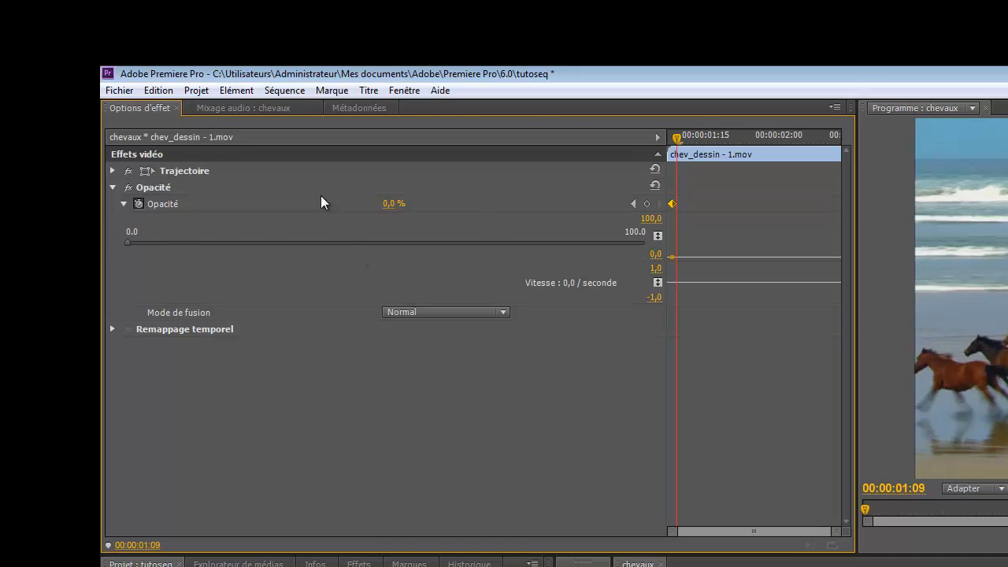
{"action": "mouse_move", "coordinate": [394, 211]}
{"action": "left_mouse_down"}
{"action": "mouse_move", "coordinate": [662, 227]}
{"action": "mouse_move", "coordinate": [635, 224]}
{"action": "left_mouse_up"}
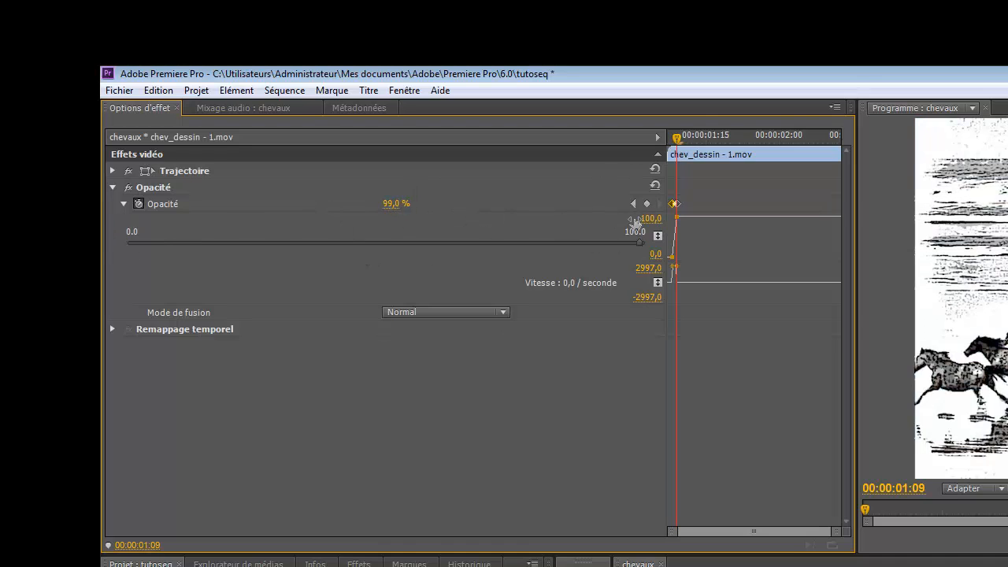
- Fade out the drawn clip with opacity keyframes of 100% at 00:00:02:10 and 0% at 00:00:02:12, and play back the sequence
{"action": "left_click_drag", "start_coordinate": [677, 138], "coordinate": [830, 153]}
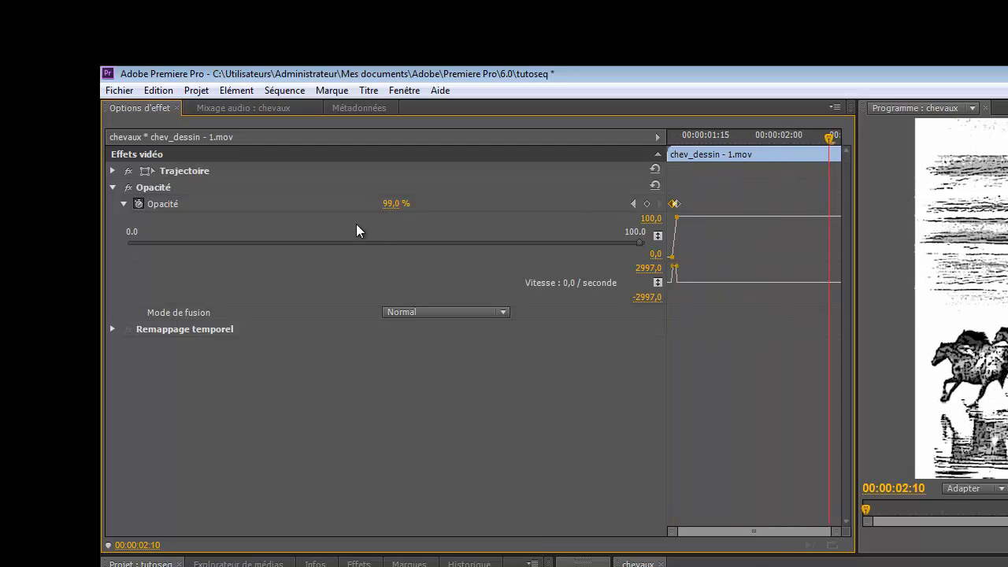
{"action": "left_click_drag", "start_coordinate": [394, 210], "coordinate": [361, 215]}
{"action": "left_click_drag", "start_coordinate": [831, 144], "coordinate": [840, 144]}
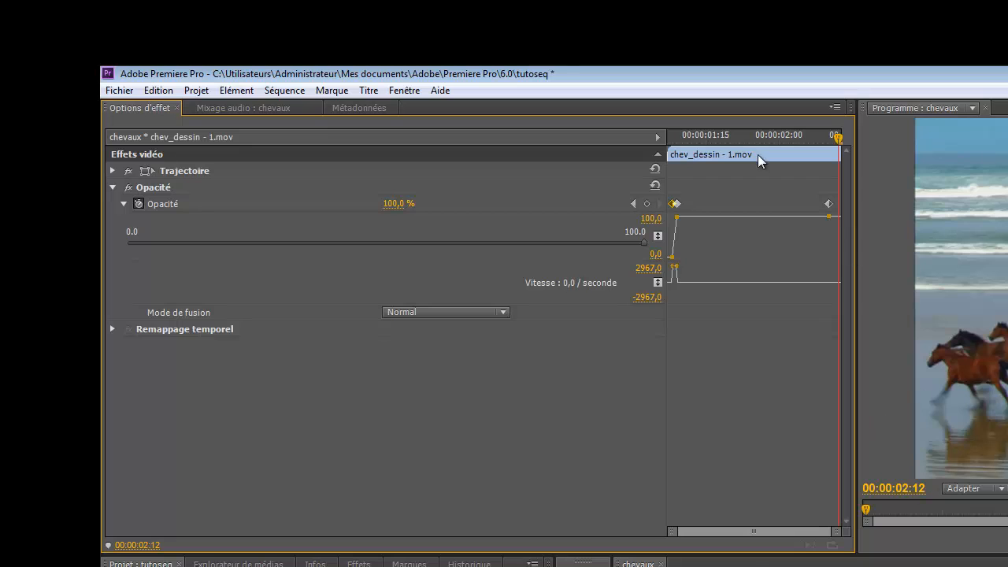
{"action": "left_click_drag", "start_coordinate": [396, 210], "coordinate": [218, 214]}
{"action": "key", "text": "space"}
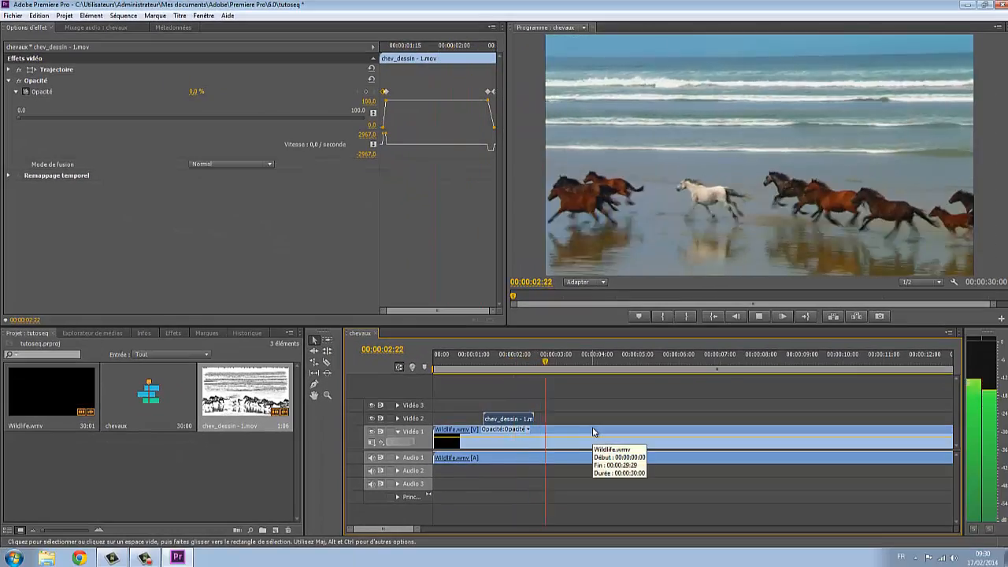
{"action": "left_click", "coordinate": [758, 316]}
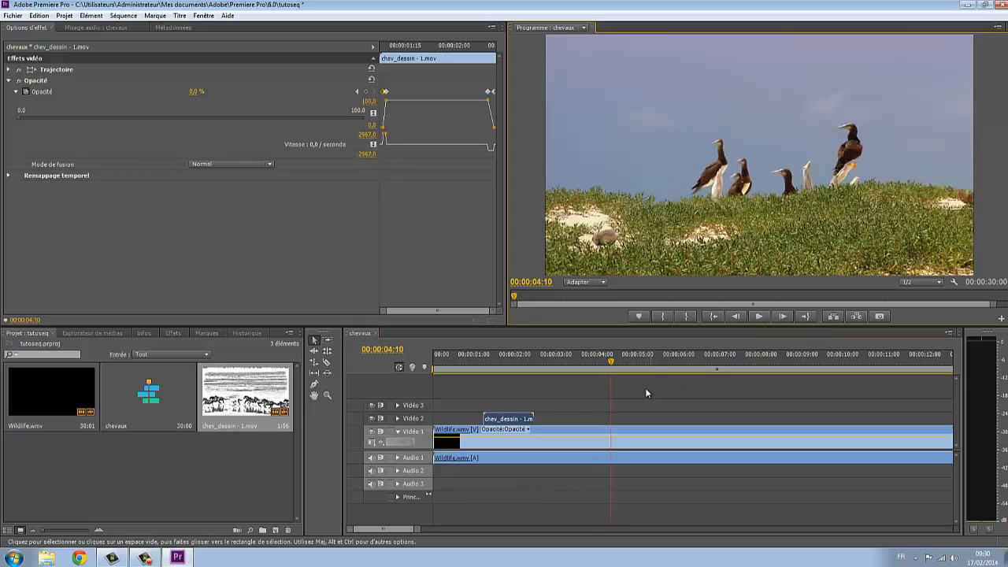